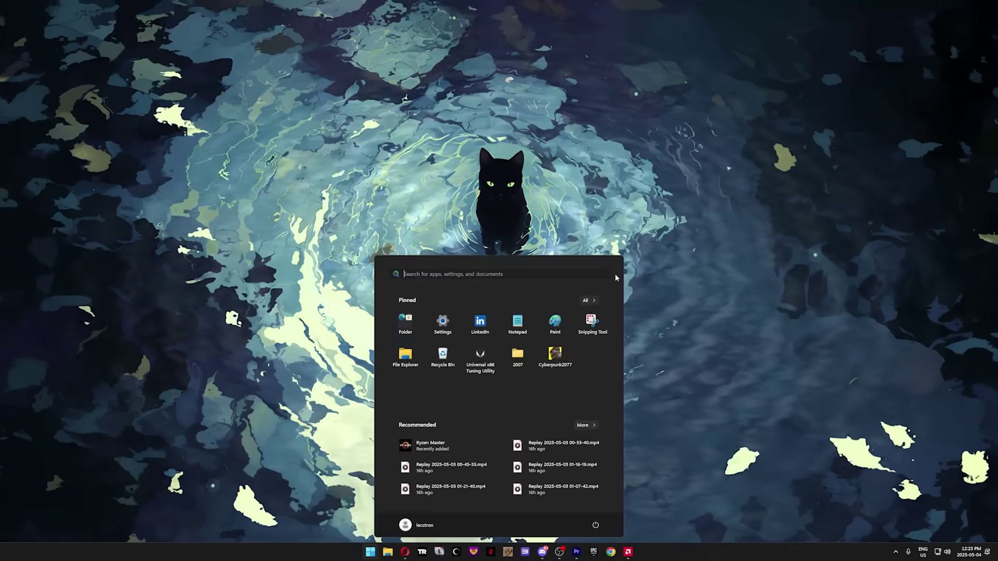
# From System Protection, create a new restore point with a custom description
pyautogui.write('create')
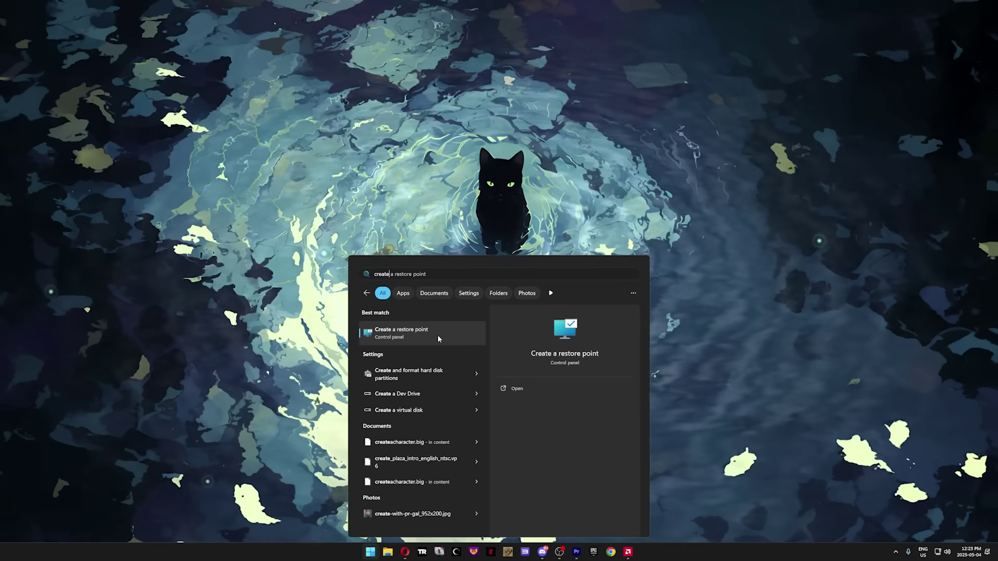
pyautogui.click(416, 333)
pyautogui.moveTo(135, 87); pyautogui.dragTo(441, 187)
pyautogui.click(514, 332)
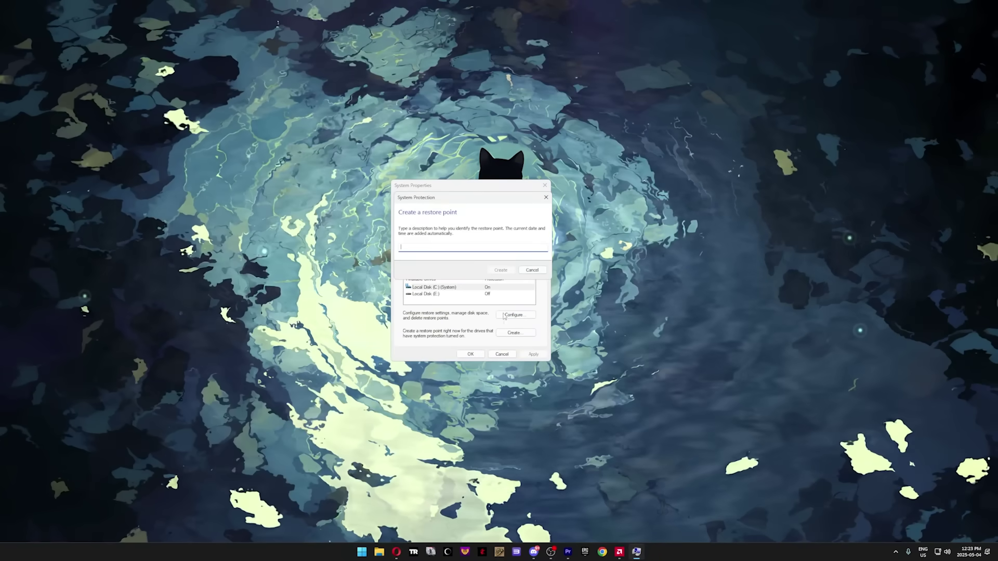
pyautogui.write('lecctron is a big boy')
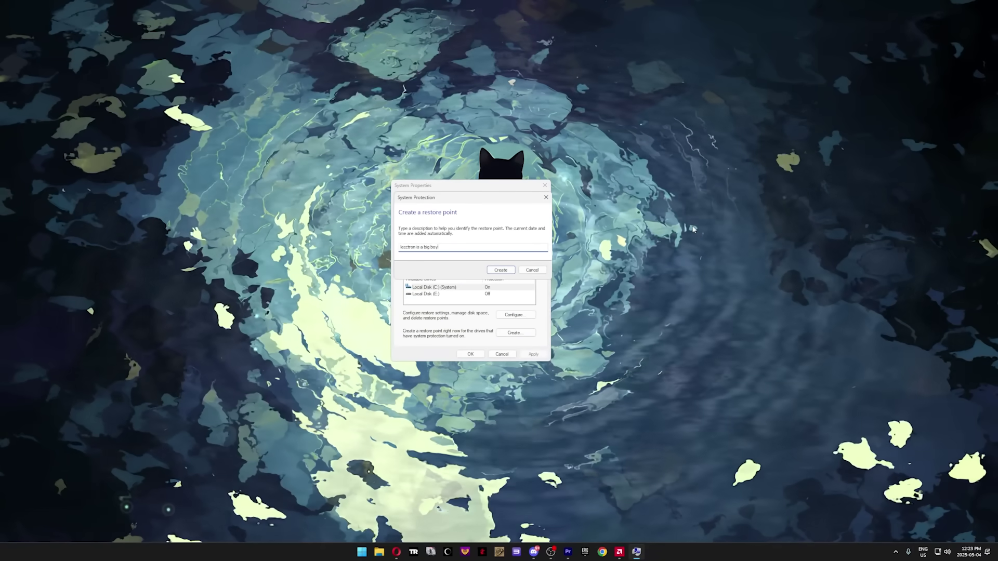
pyautogui.click(495, 269)
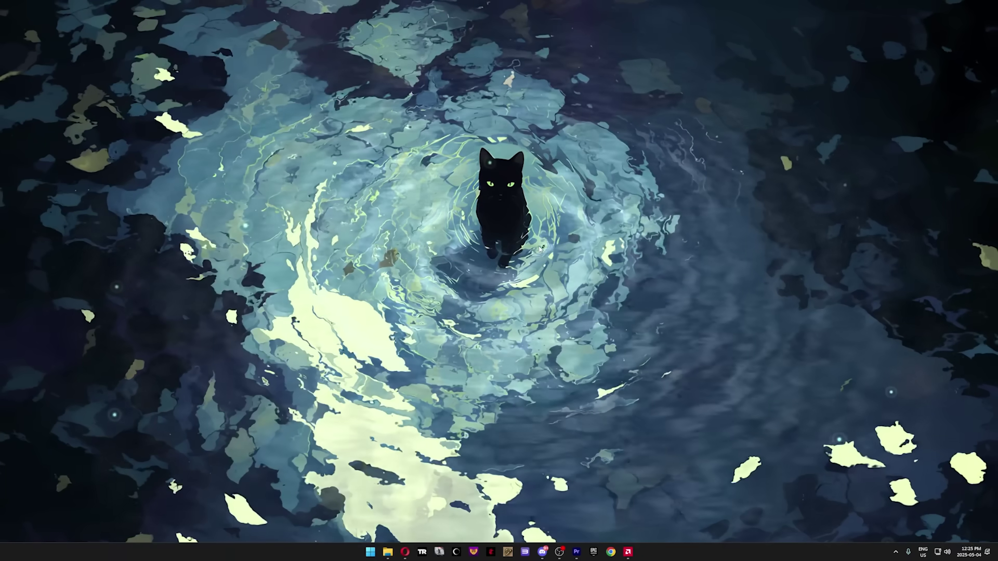
# Open Game Mode settings, then go to Graphics > Change default graphics settings
pyautogui.press('super')
pyautogui.write('game mode settings')
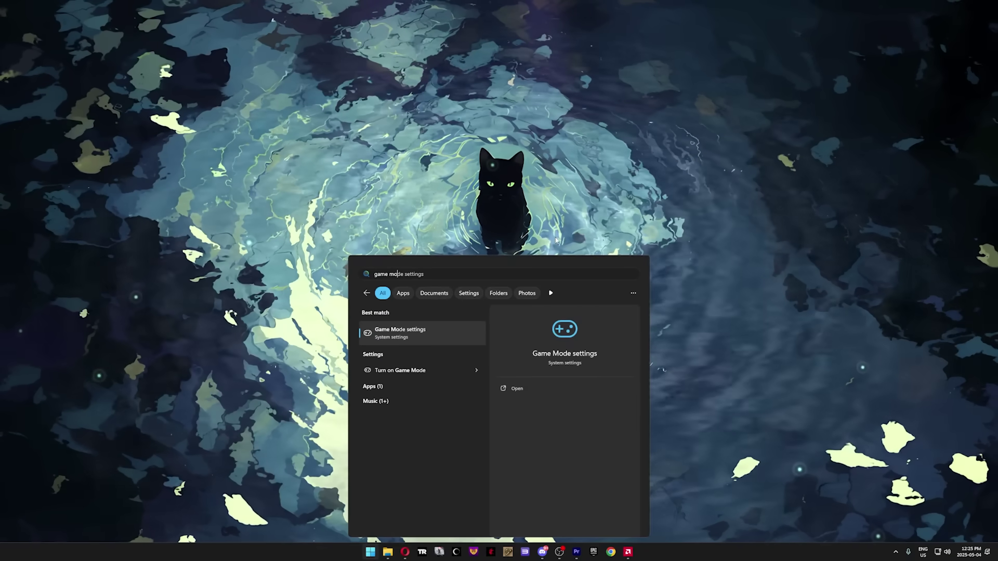
pyautogui.press('Return')
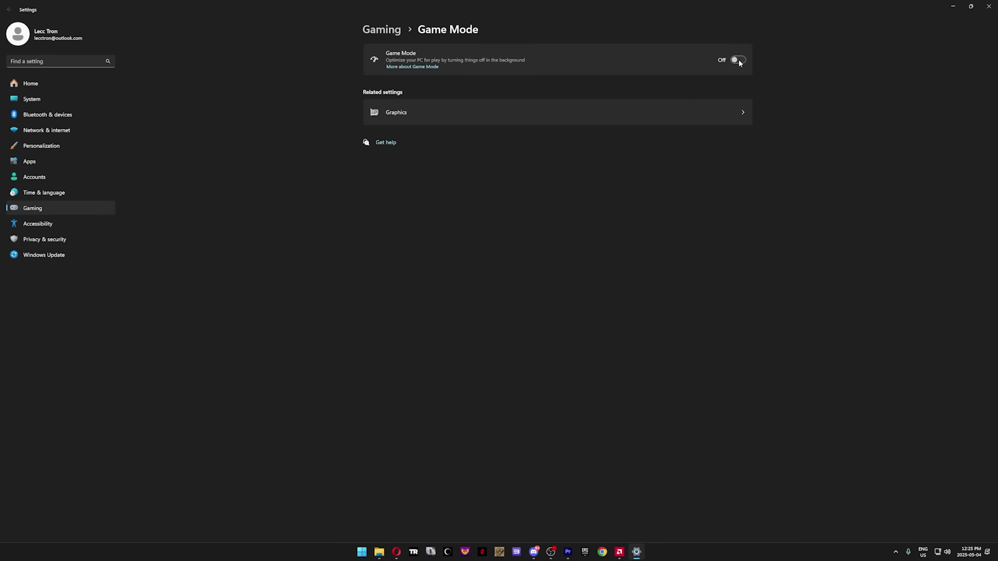
pyautogui.click(467, 113)
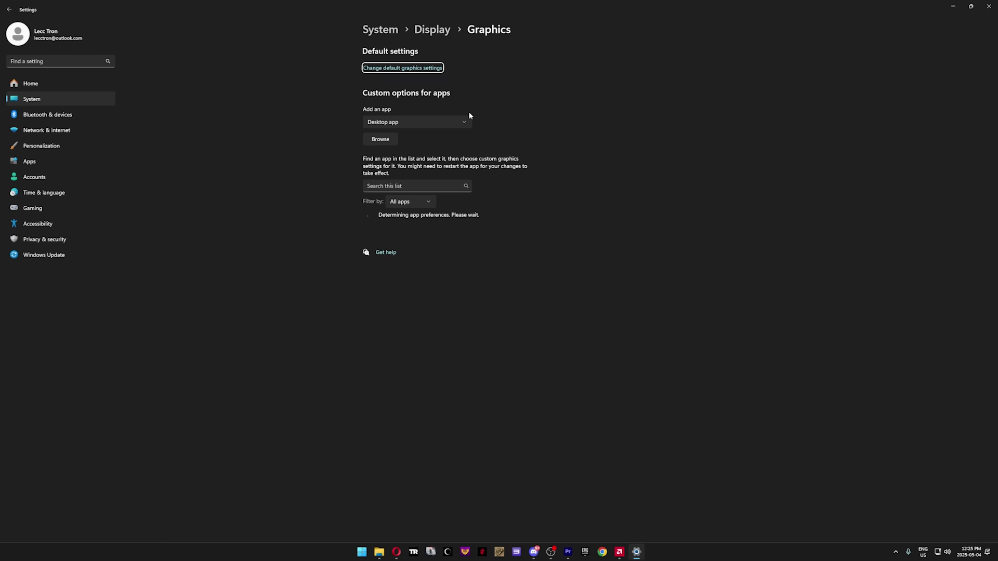
pyautogui.click(399, 69)
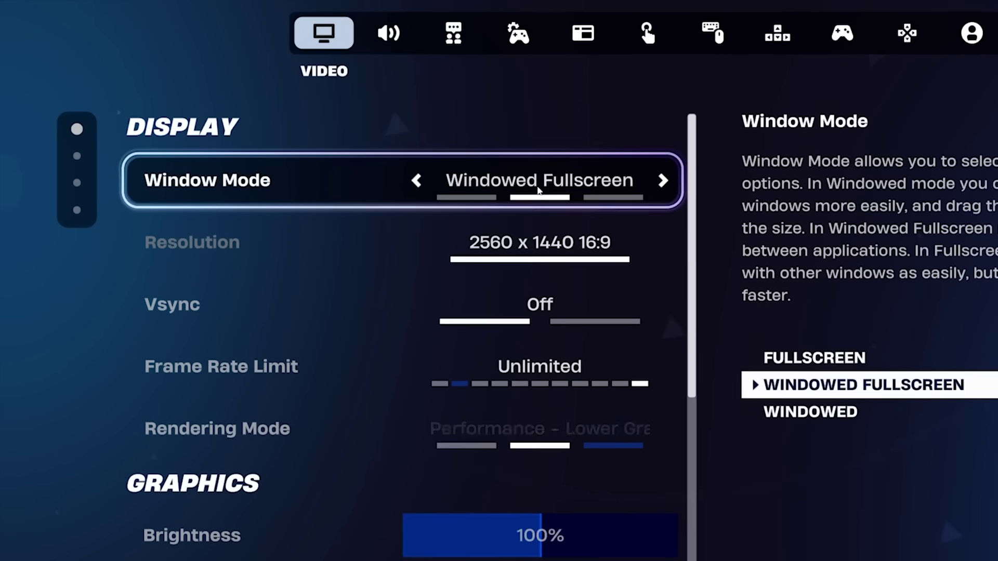
# Change Fortnite's Window Mode from Windowed Fullscreen to Fullscreen
pyautogui.click(418, 180)
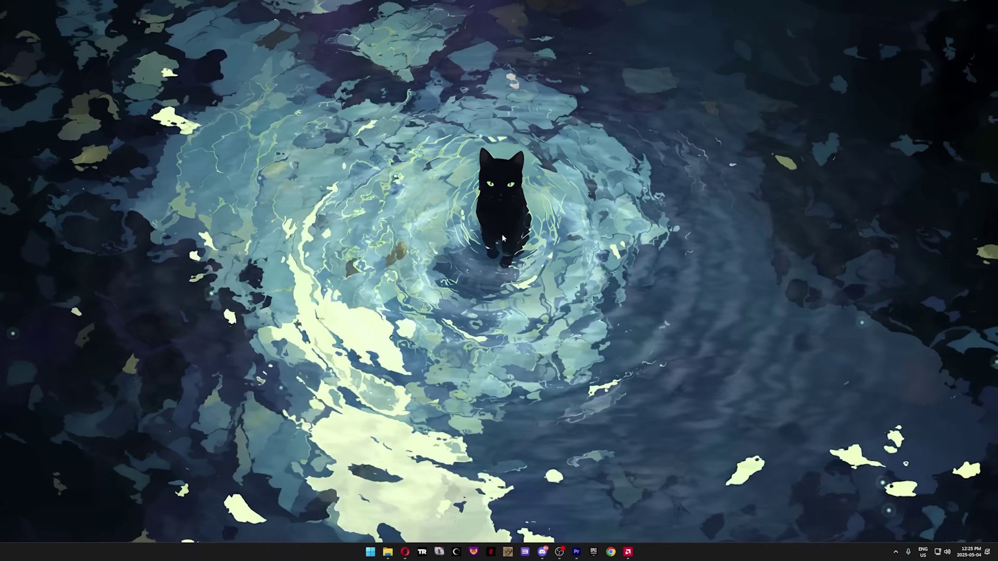
# Search 'core' to open Core isolation in Windows Security, then move the window left
pyautogui.press('super')
pyautogui.write('core')
pyautogui.press('Return')
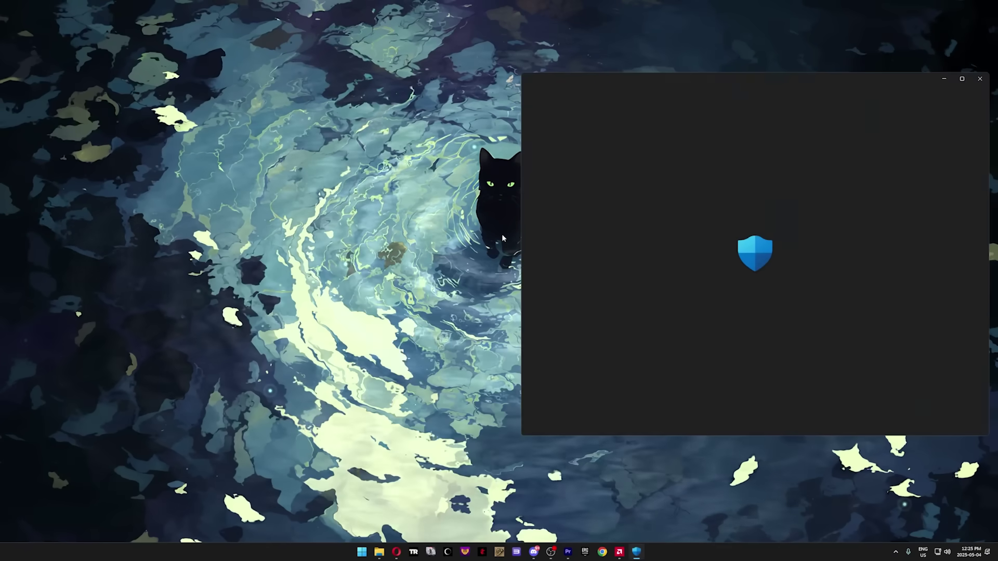
pyautogui.moveTo(705, 72); pyautogui.dragTo(447, 102)
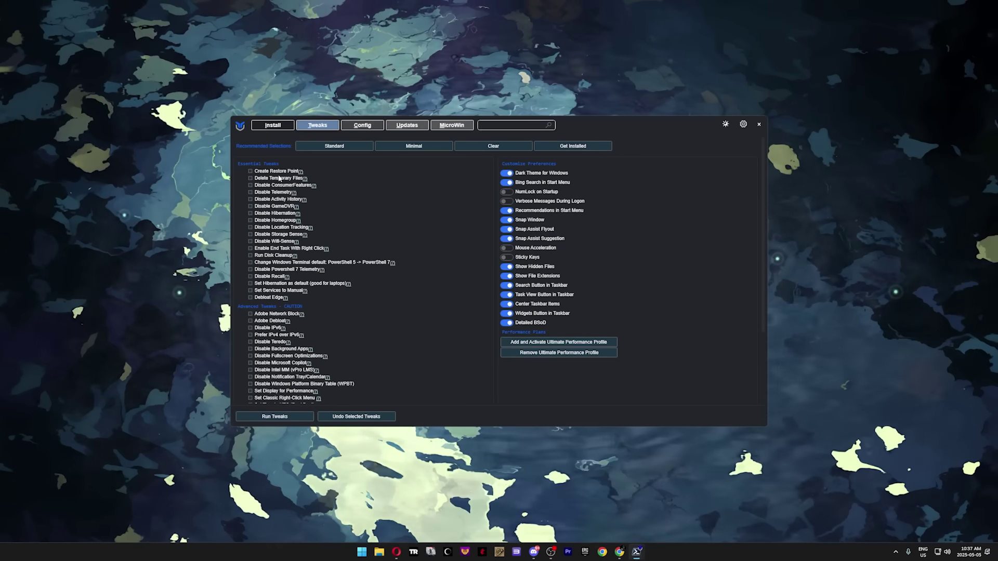
# Tick Delete Temporary Files and Disable ConsumerFeatures under Essential Tweaks
pyautogui.click(251, 178)
pyautogui.click(250, 186)
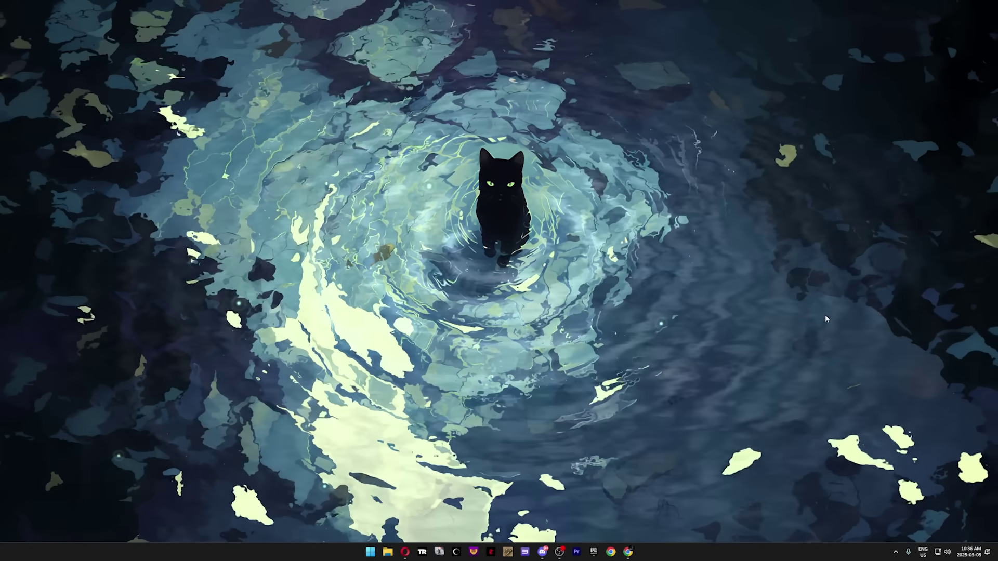
pyautogui.press('super')
pyautogui.write('powershell')
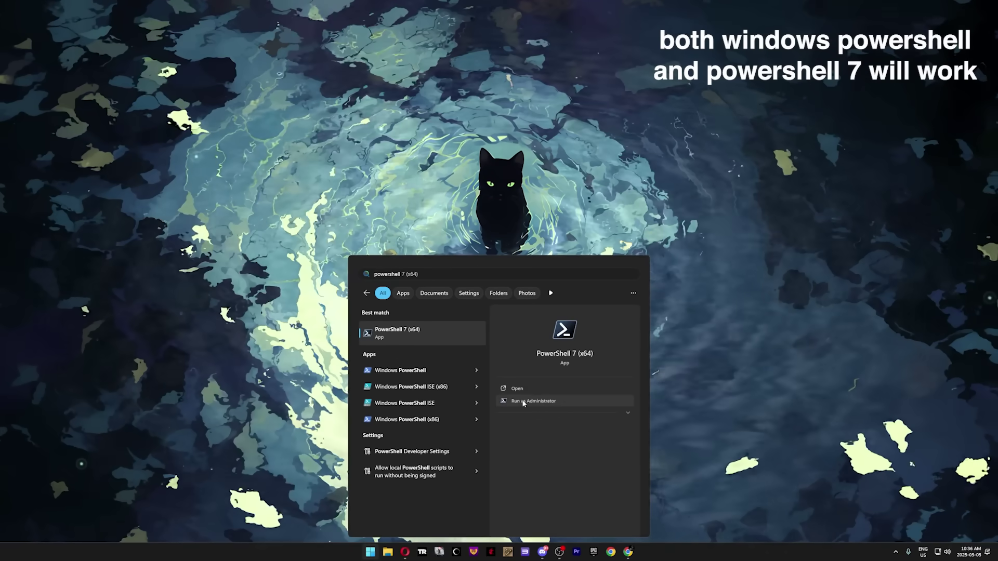
pyautogui.click(501, 400)
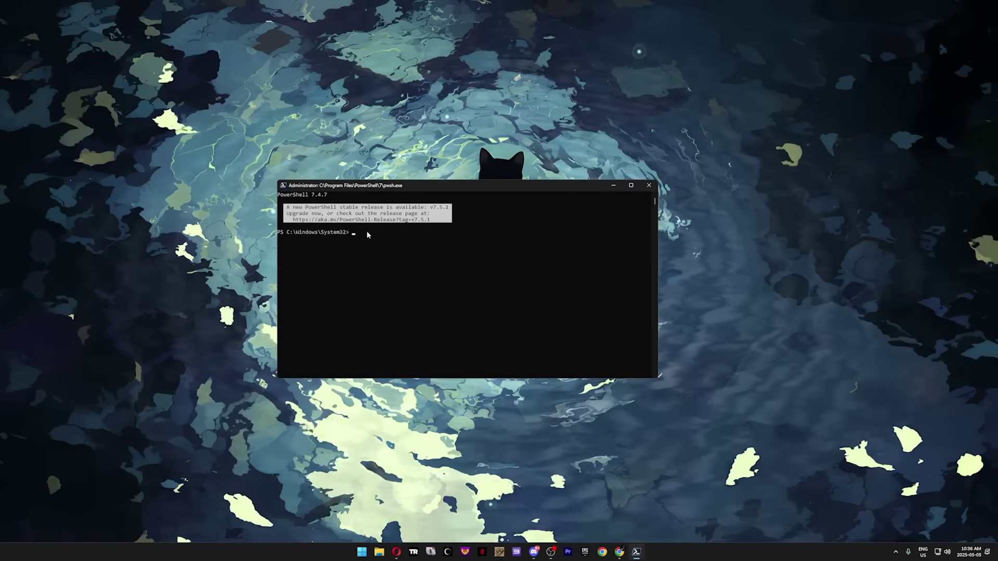
pyautogui.write('irm "https://christitus.com/win" | iex')
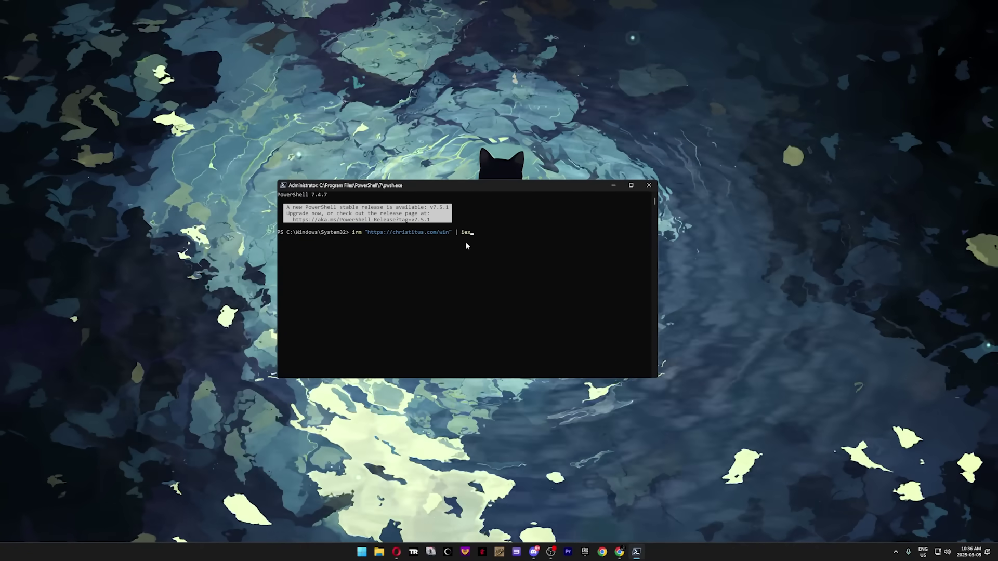
pyautogui.press('Return')
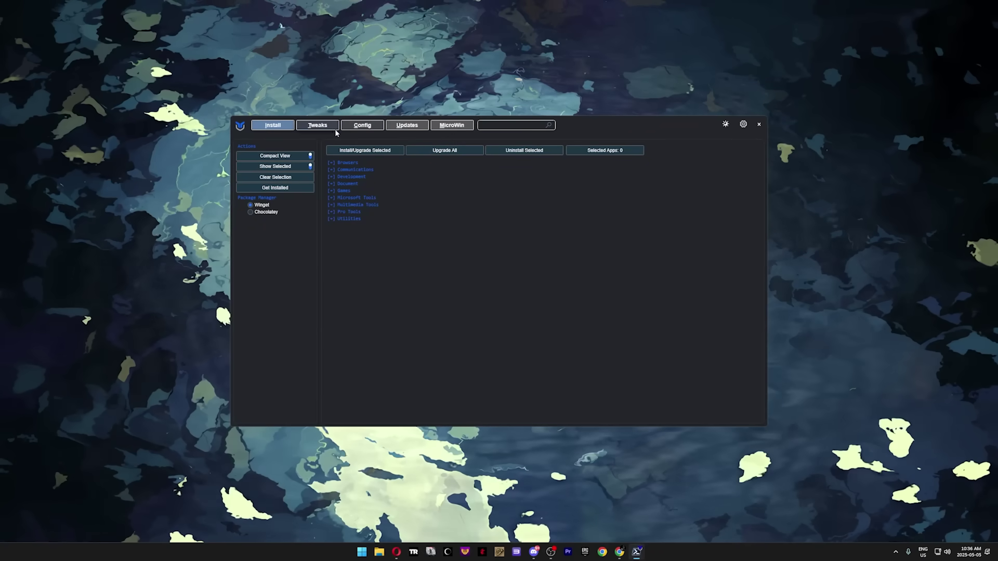
# On the Tweaks tab, tick Delete Temporary Files, Disable IPv6, Prefer IPv4 over IPv6 and Disable Teredo
pyautogui.click(318, 128)
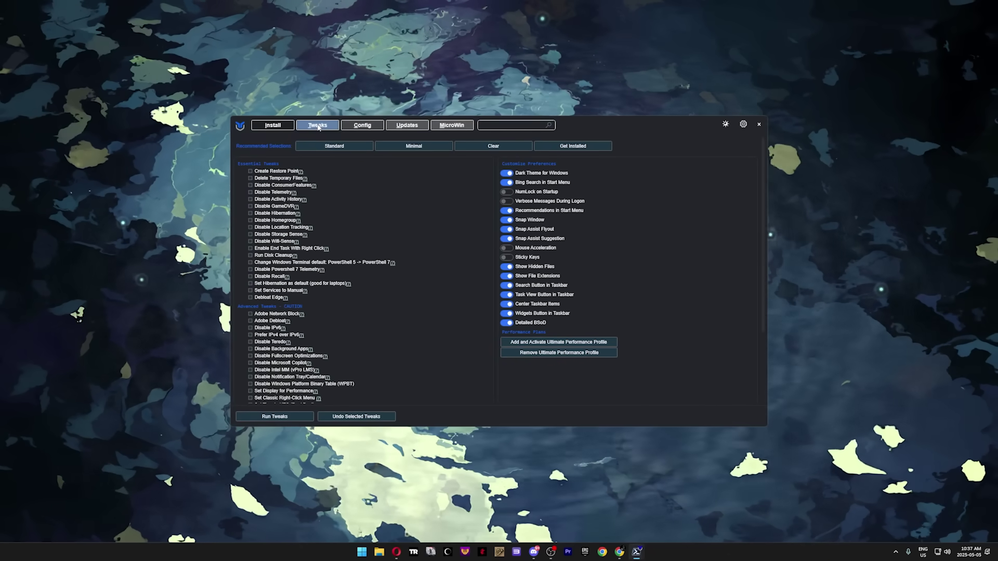
pyautogui.click(250, 179)
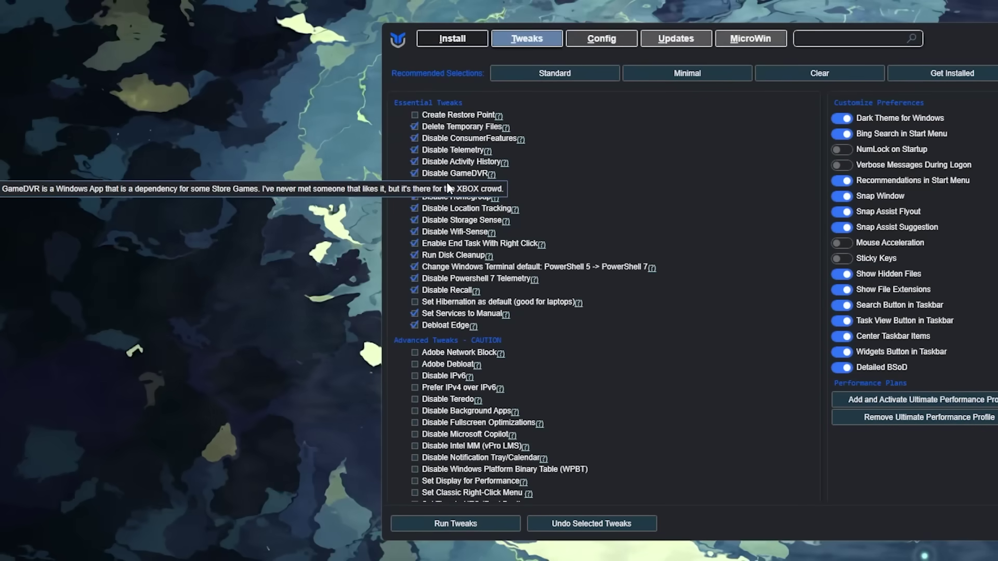
pyautogui.moveTo(267, 222)
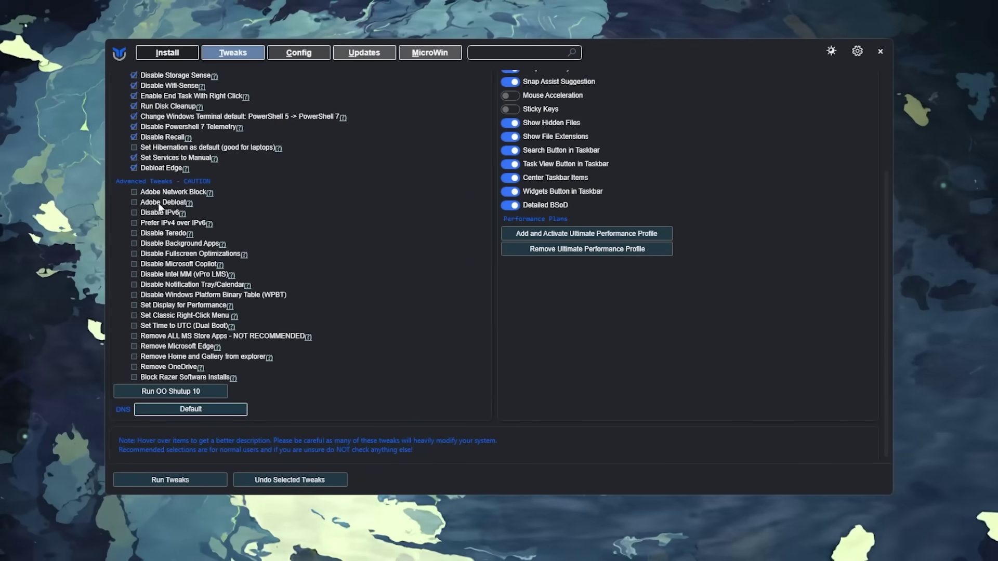
pyautogui.click(147, 215)
pyautogui.click(145, 225)
pyautogui.click(144, 234)
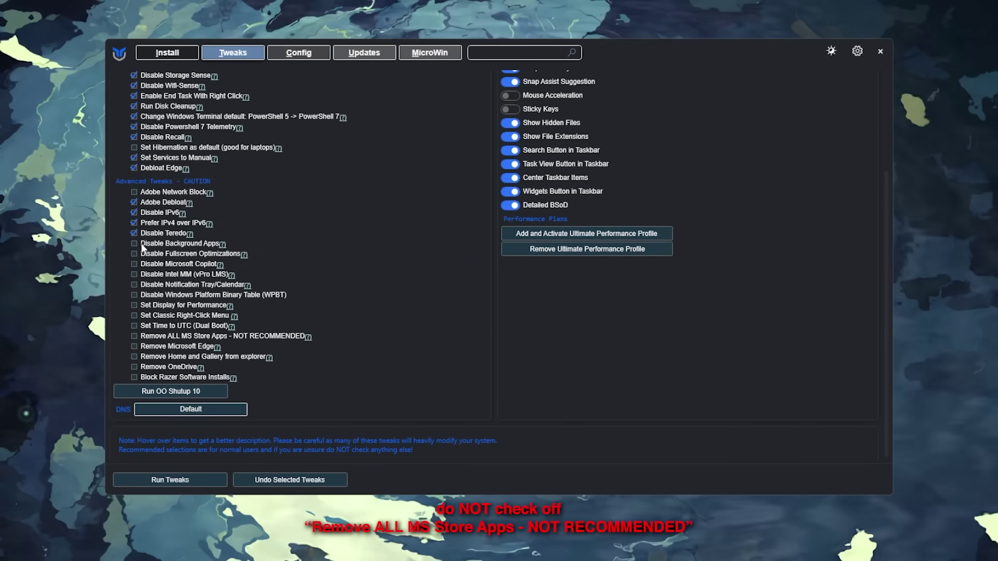
# Tick Disable Copilot, Disable Intel MM, Remove Edge, Home and Gallery, OneDrive, and Block Razer Installs
pyautogui.click(146, 264)
pyautogui.click(148, 275)
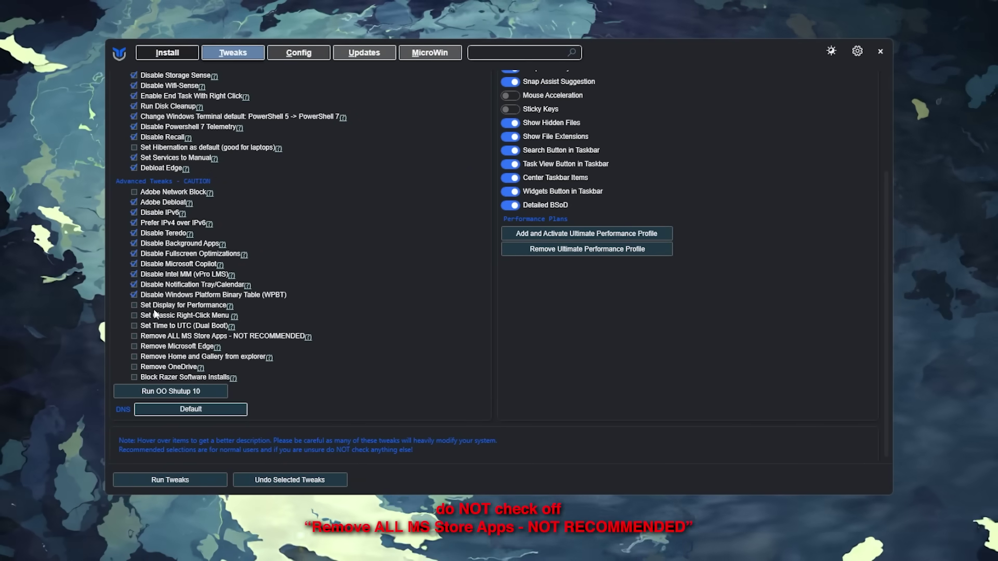
pyautogui.click(152, 347)
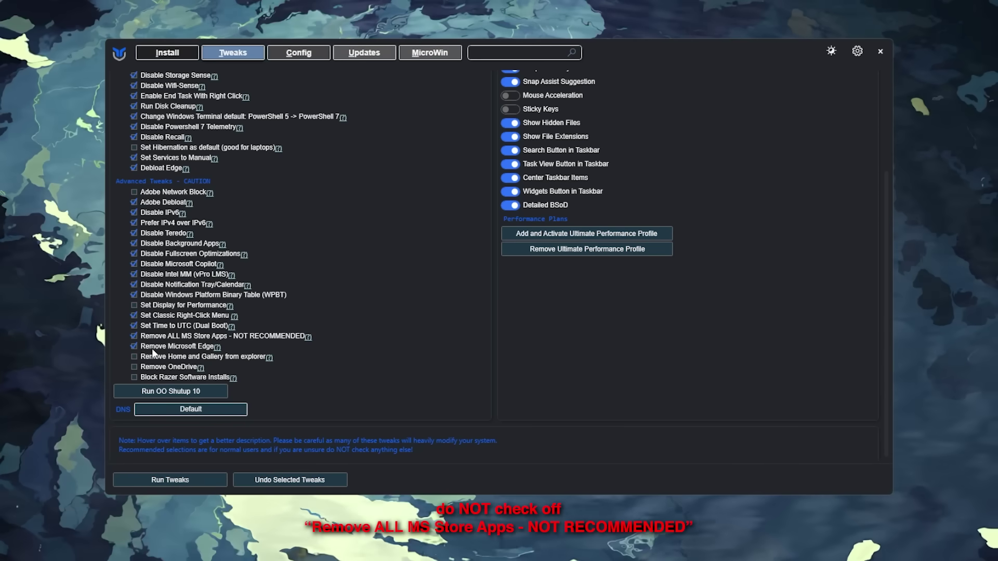
pyautogui.click(151, 357)
pyautogui.click(152, 366)
pyautogui.click(160, 376)
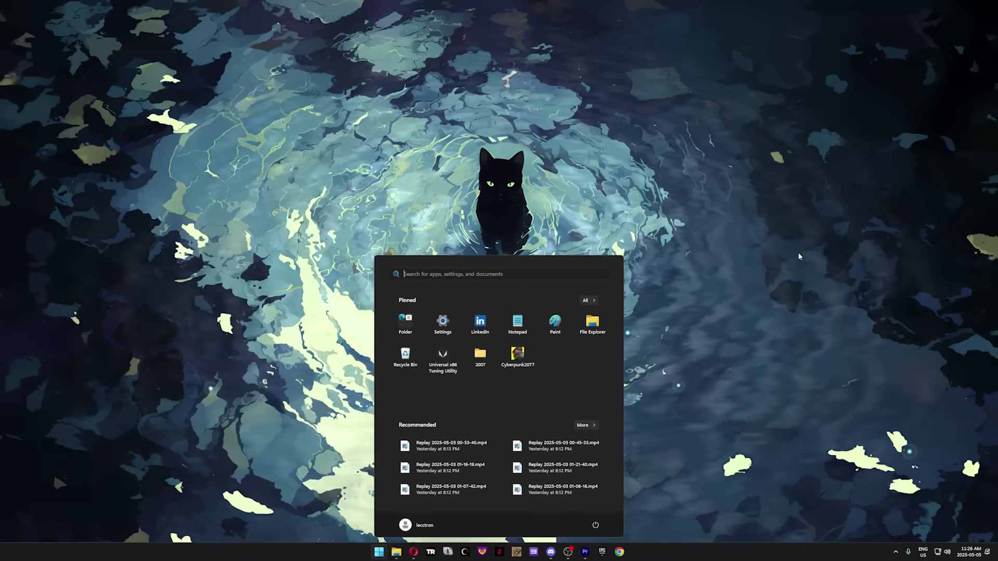
# Search 'power' to open the Choose a power plan page in Control Panel
pyautogui.write('power')
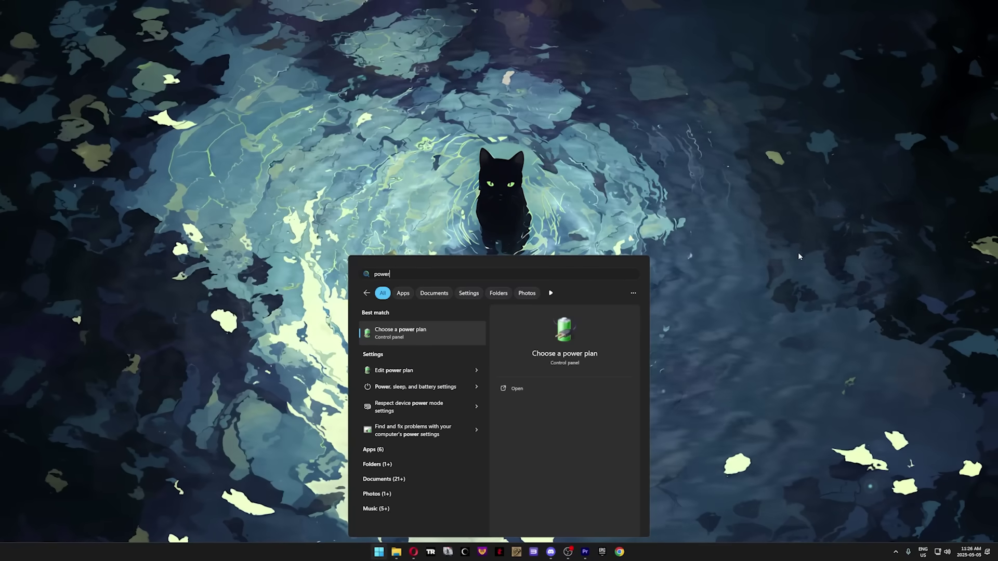
pyautogui.press('Return')
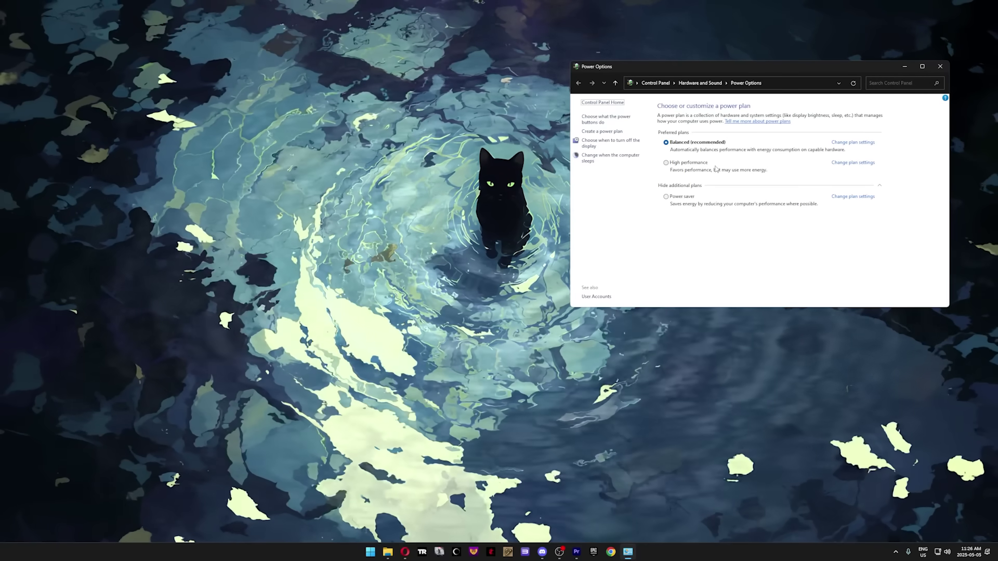
# In Command Prompt, run powercfg -duplicatescheme e9a42b02-d5df-448d-aa00-03f14749eb61, then return to Hardware and Sound
pyautogui.press('super')
pyautogui.write('cmd')
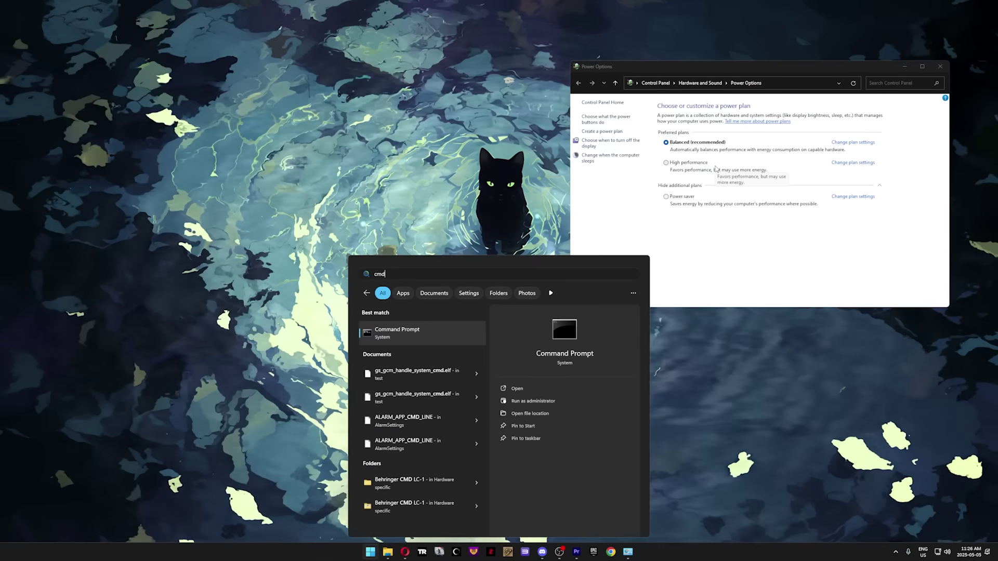
pyautogui.press('Return')
pyautogui.write('powercfg -duplicatescheme e9a42b02-d5df-448d-aa00-03f14749eb61')
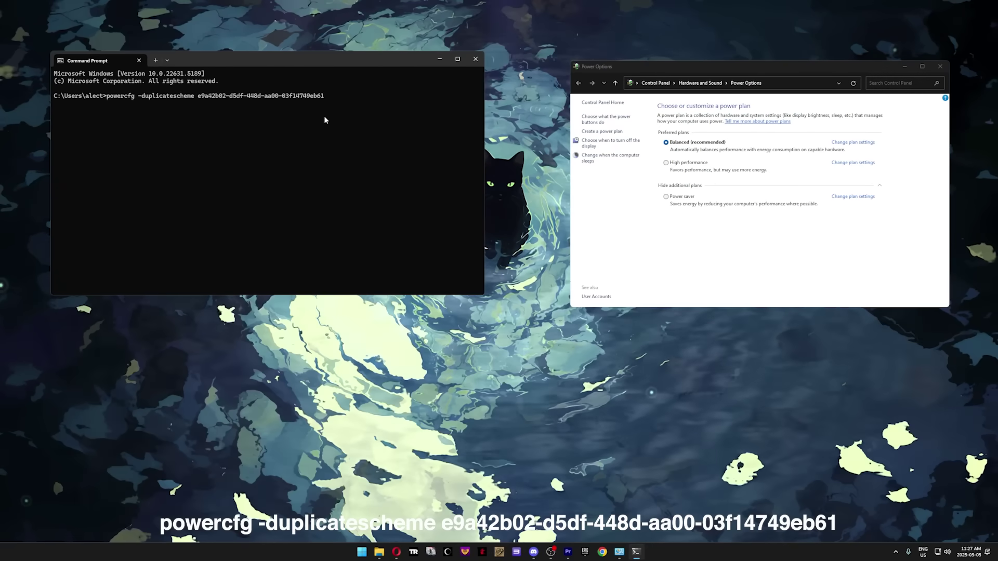
pyautogui.press('Return')
pyautogui.click(700, 83)
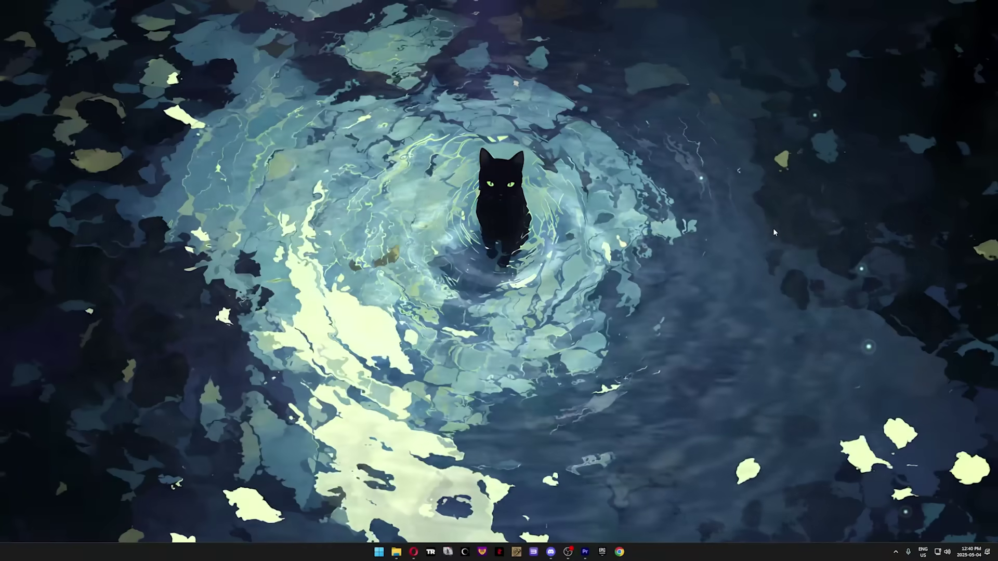
# Open Settings with Win+I and go to System > Notifications
pyautogui.press('super+i')
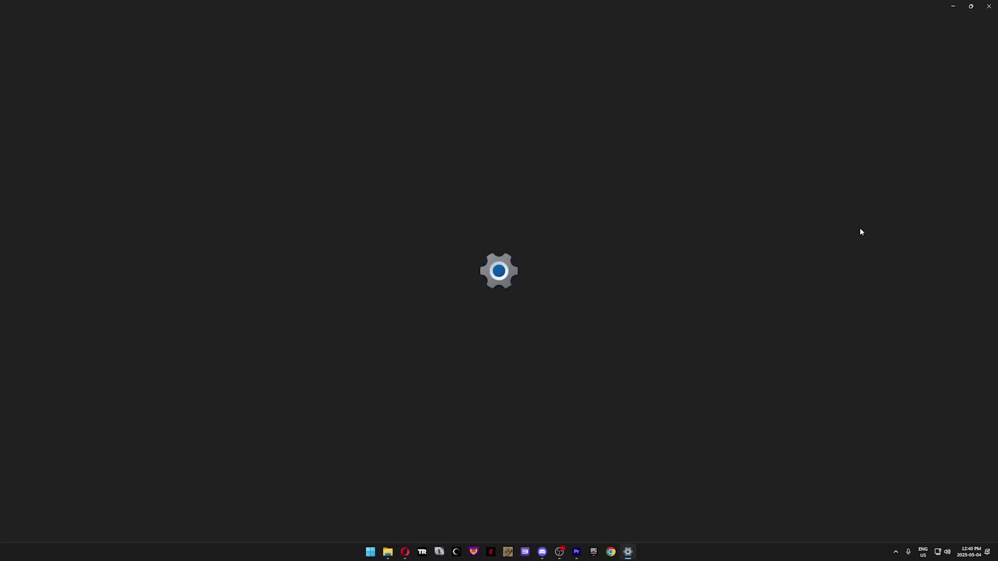
pyautogui.click(71, 98)
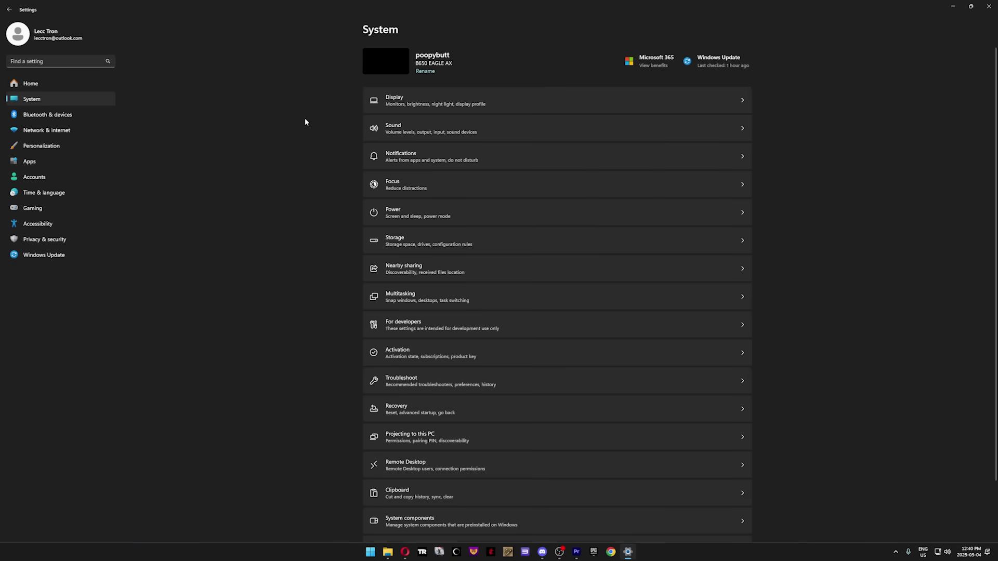
pyautogui.click(386, 155)
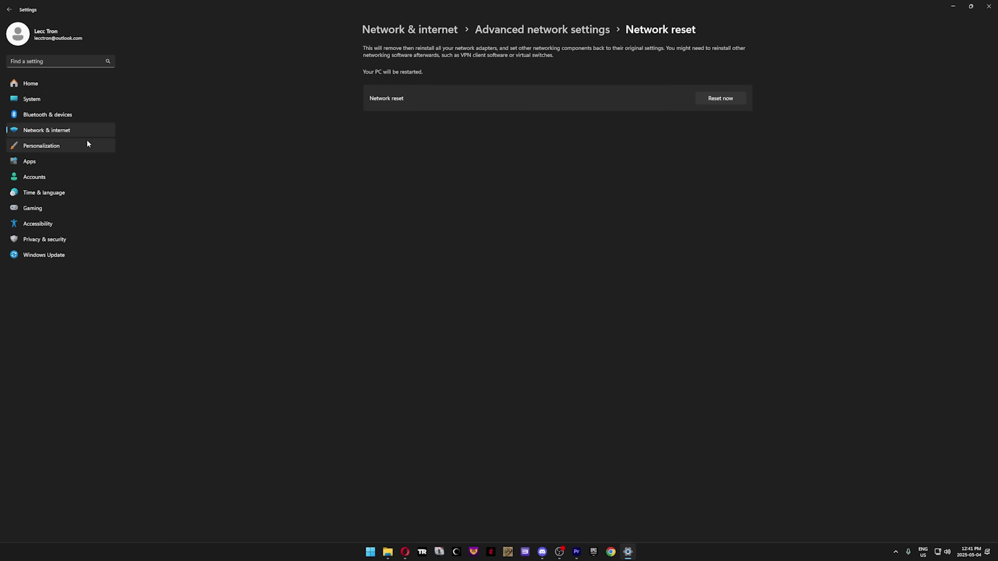
# Switch 'Use Dynamic Lighting on my devices' to Off under Personalization > Dynamic Lighting
pyautogui.click(87, 144)
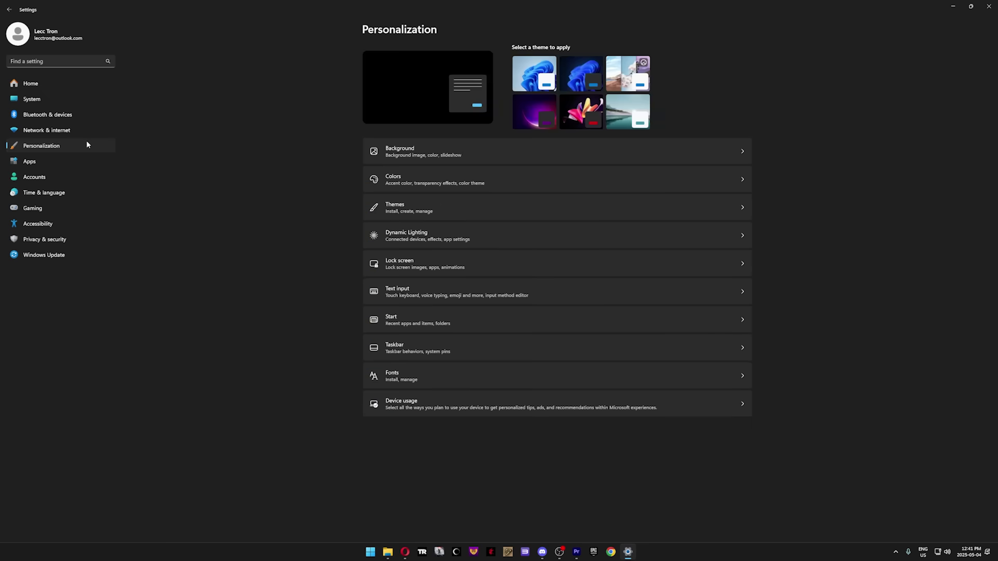
pyautogui.click(443, 228)
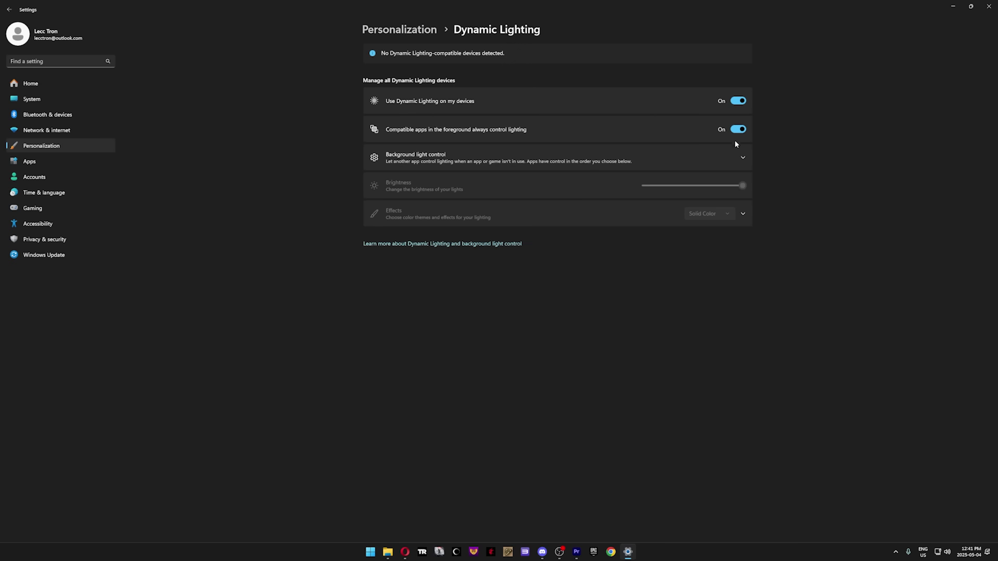
pyautogui.click(741, 103)
# Set Share across devices to Off under Apps > Advanced app settings
pyautogui.click(80, 159)
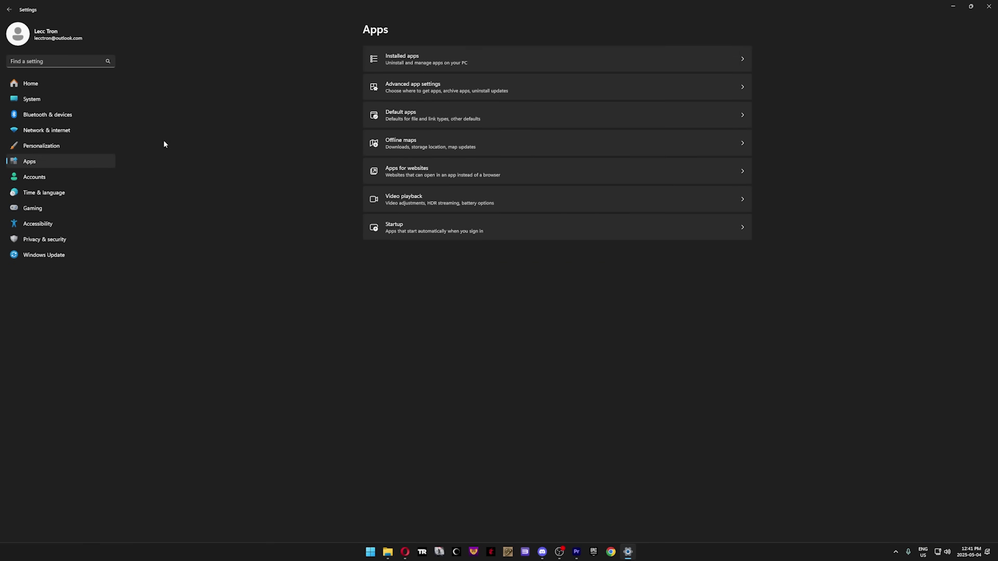
pyautogui.click(488, 91)
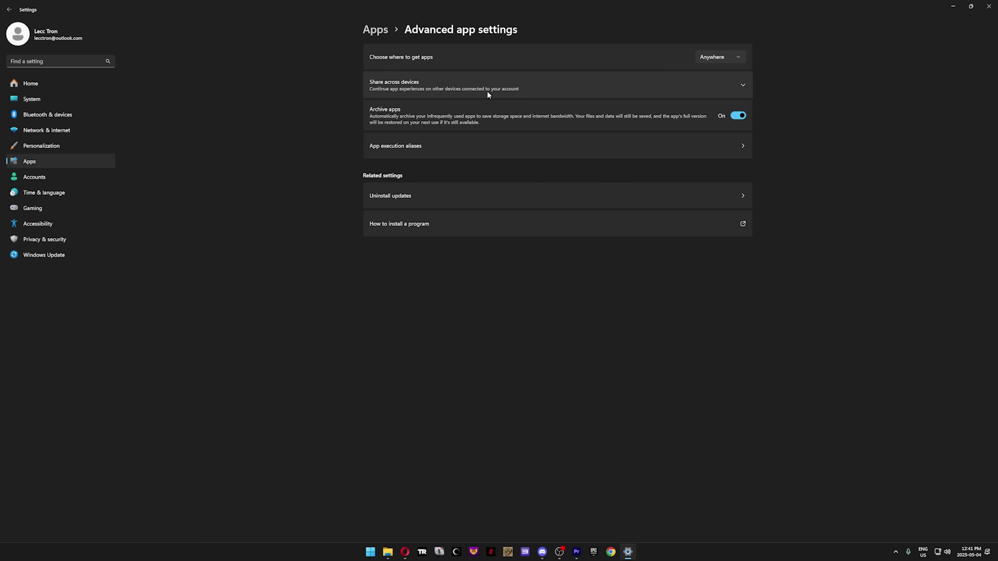
pyautogui.click(695, 110)
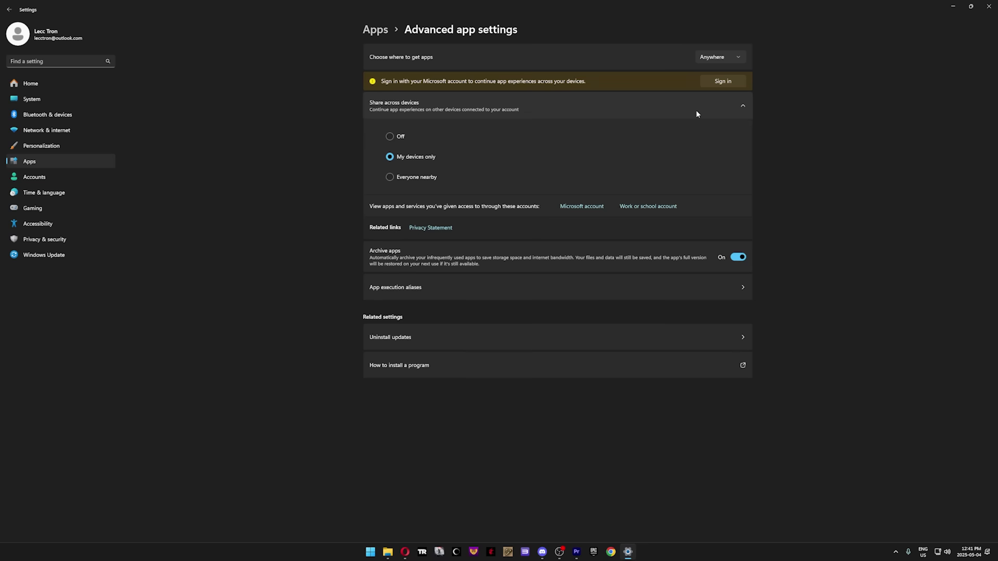
pyautogui.click(391, 136)
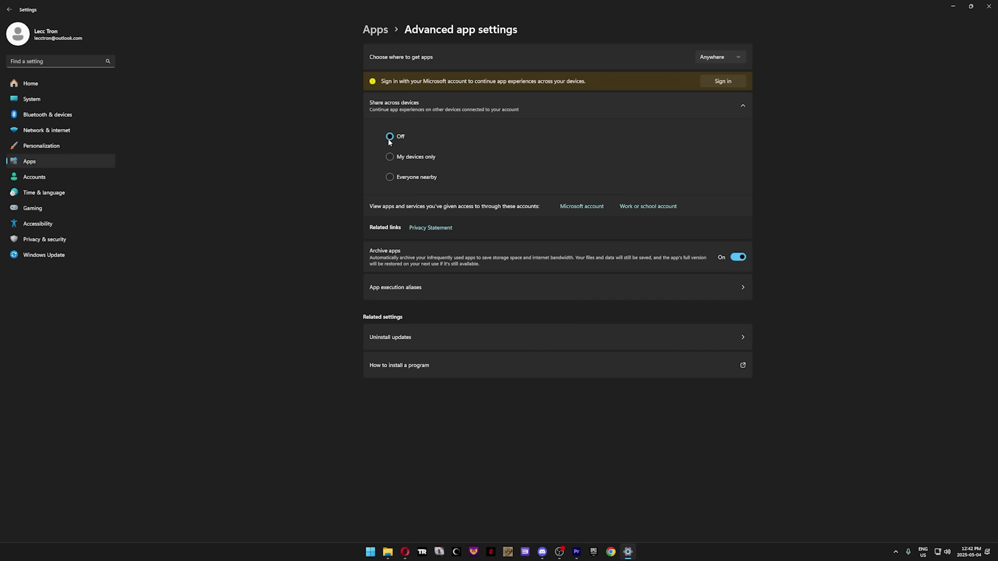
# Review the Startup apps list, then open Accessibility > Visual effects
pyautogui.click(376, 31)
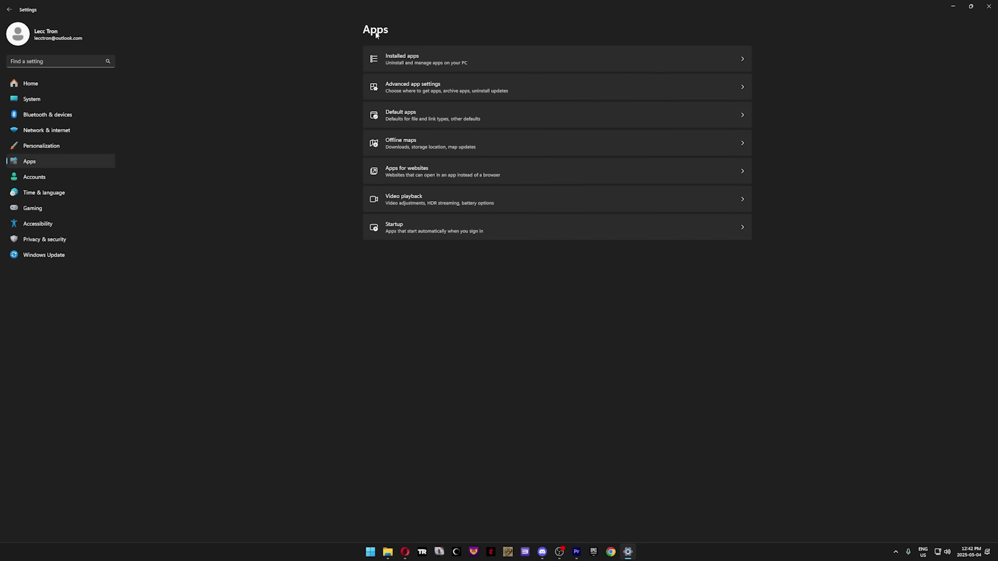
pyautogui.click(450, 222)
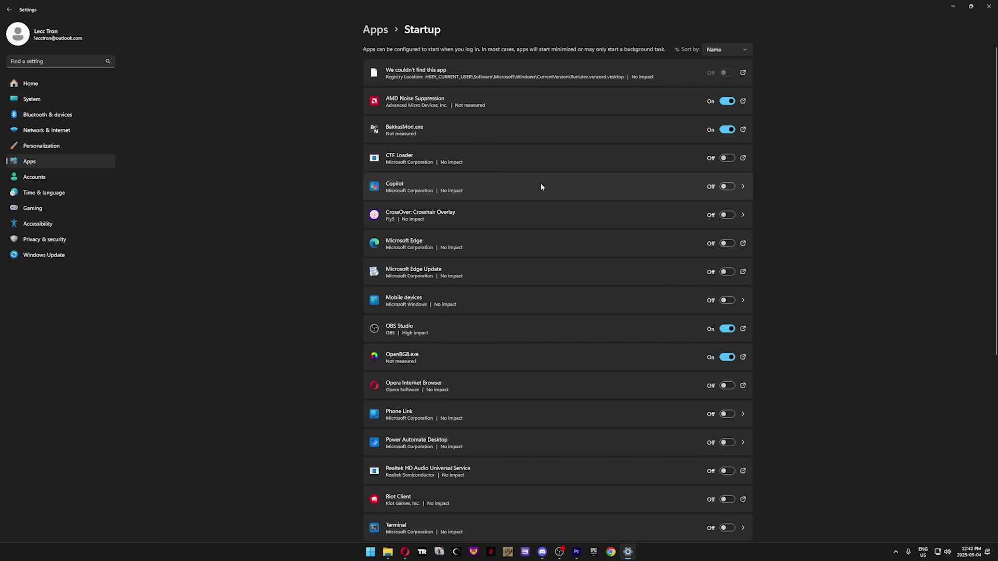
pyautogui.scroll(-5, 540, 185)
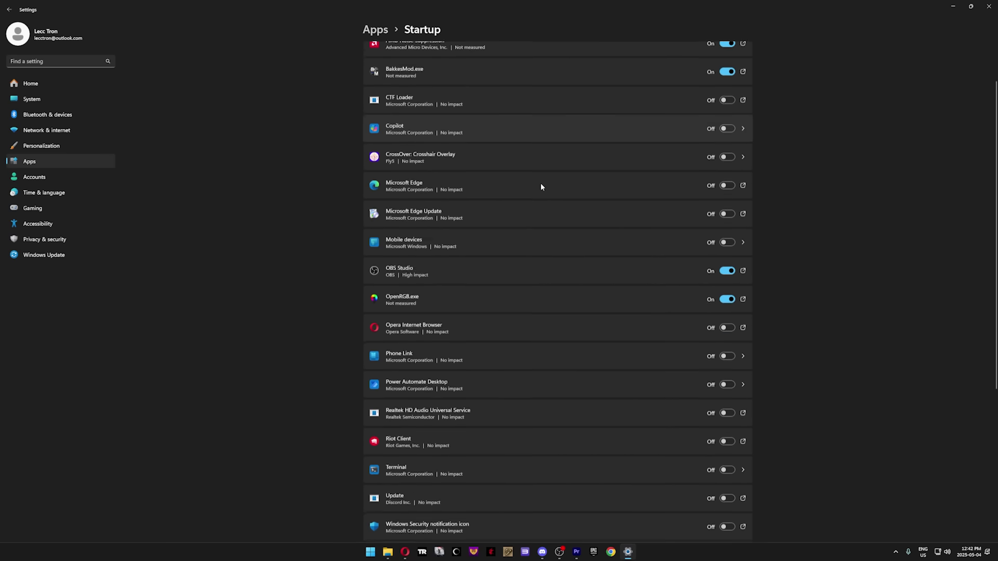
pyautogui.scroll(5, 540, 185)
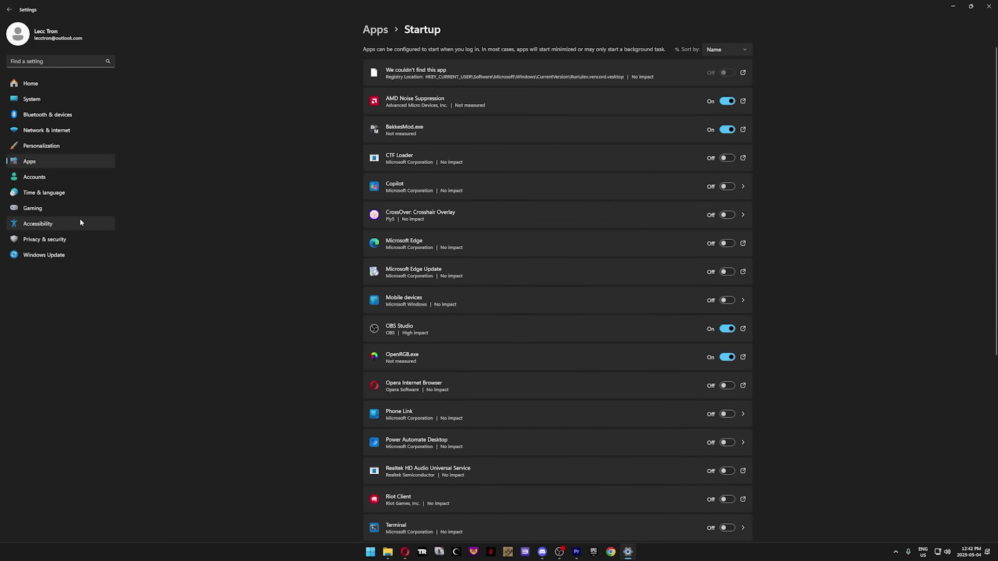
pyautogui.click(80, 222)
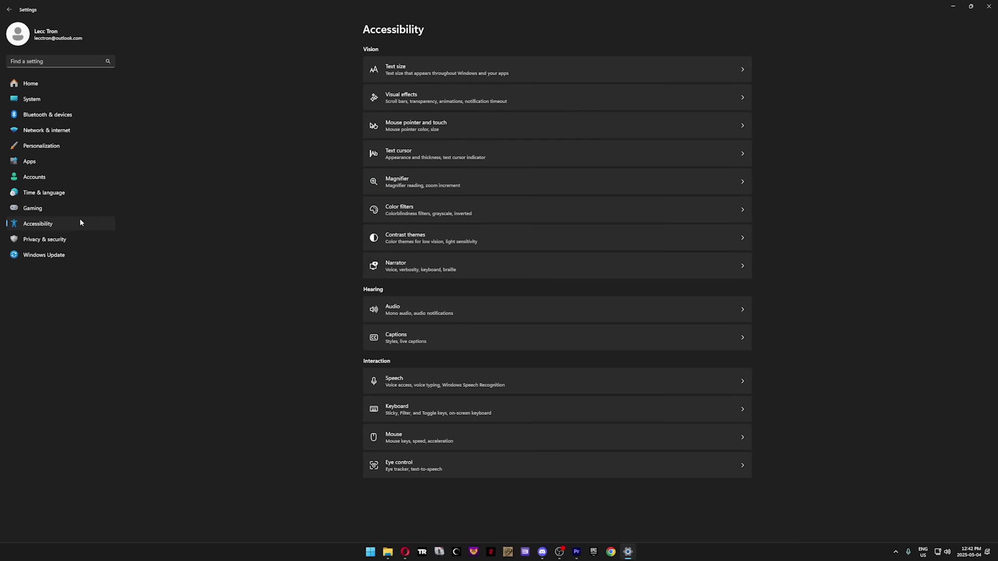
pyautogui.click(446, 100)
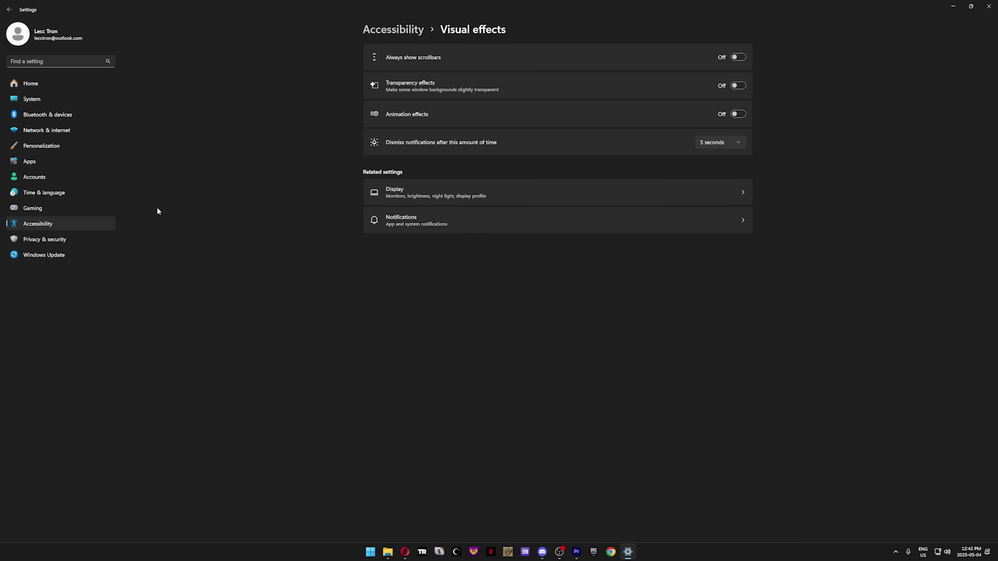
# In Privacy & security, check Diagnostics & feedback (Tailored experiences) and Activity history
pyautogui.click(73, 236)
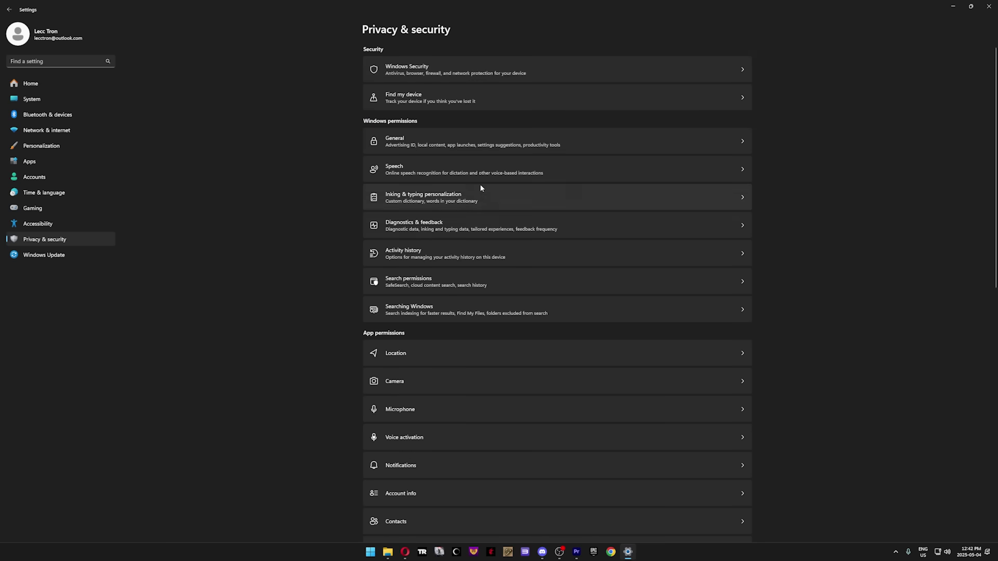
pyautogui.click(448, 227)
pyautogui.click(457, 213)
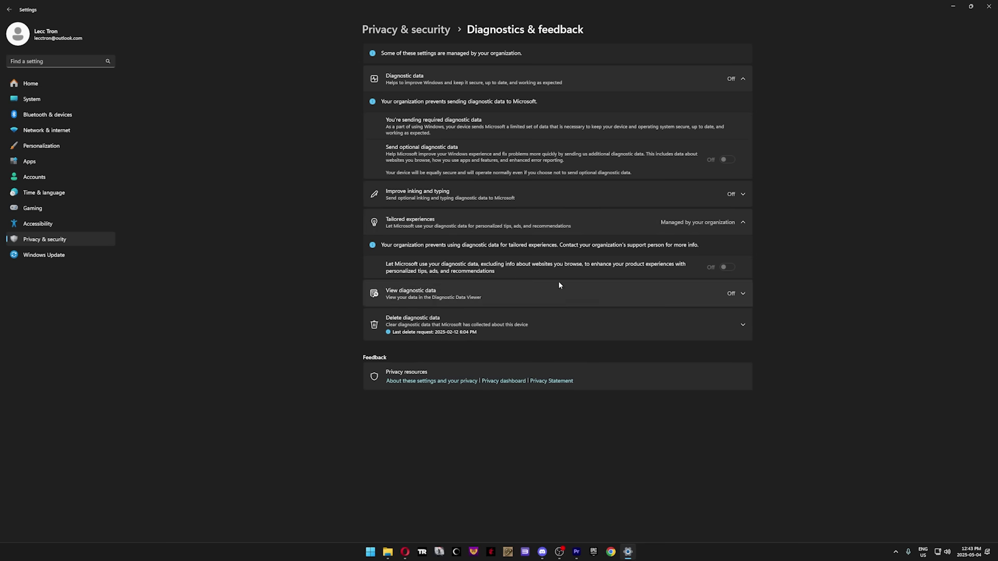
pyautogui.click(434, 30)
pyautogui.click(465, 248)
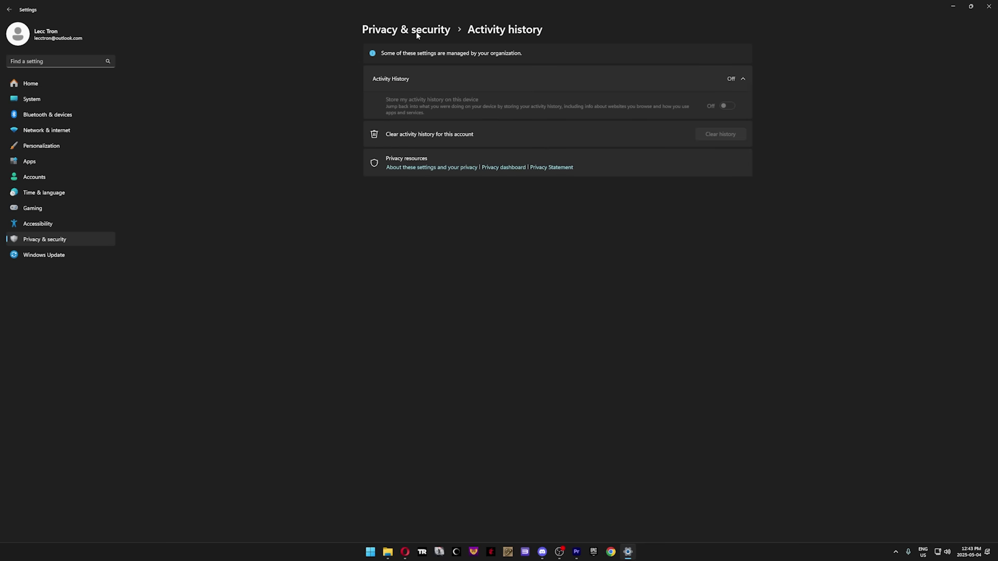
pyautogui.click(415, 30)
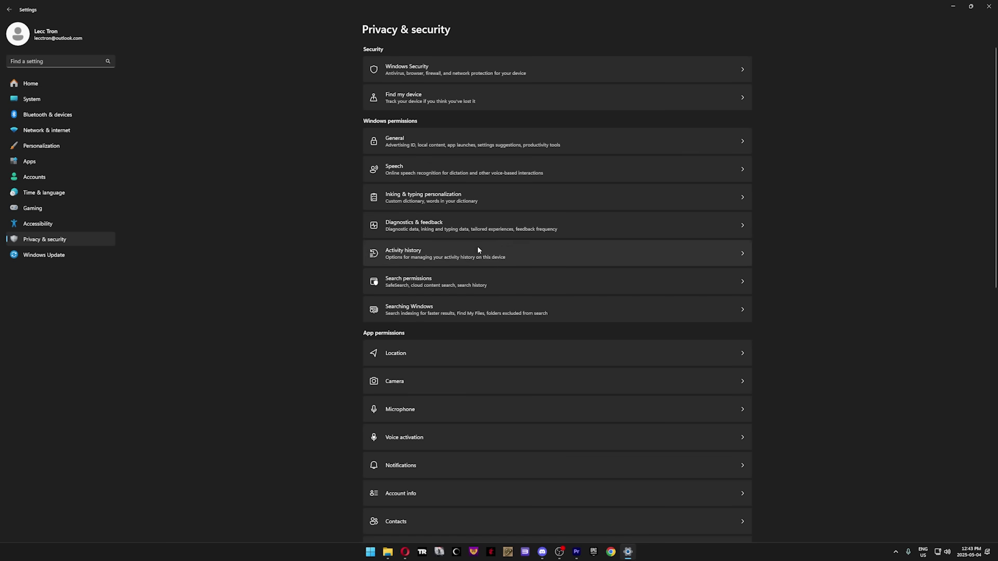
# Open Search permissions and look through its settings
pyautogui.click(479, 278)
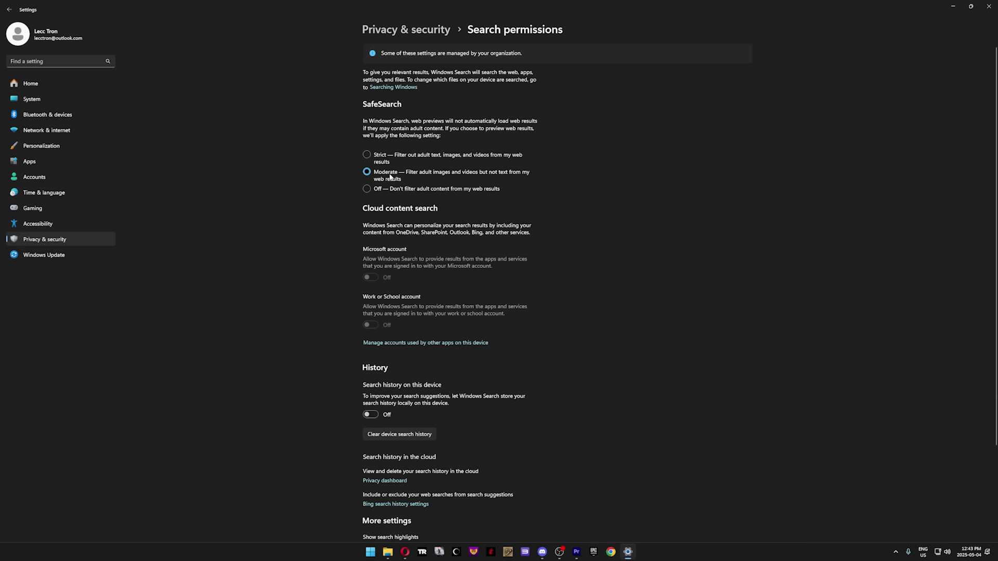
pyautogui.scroll(-3, 409, 215)
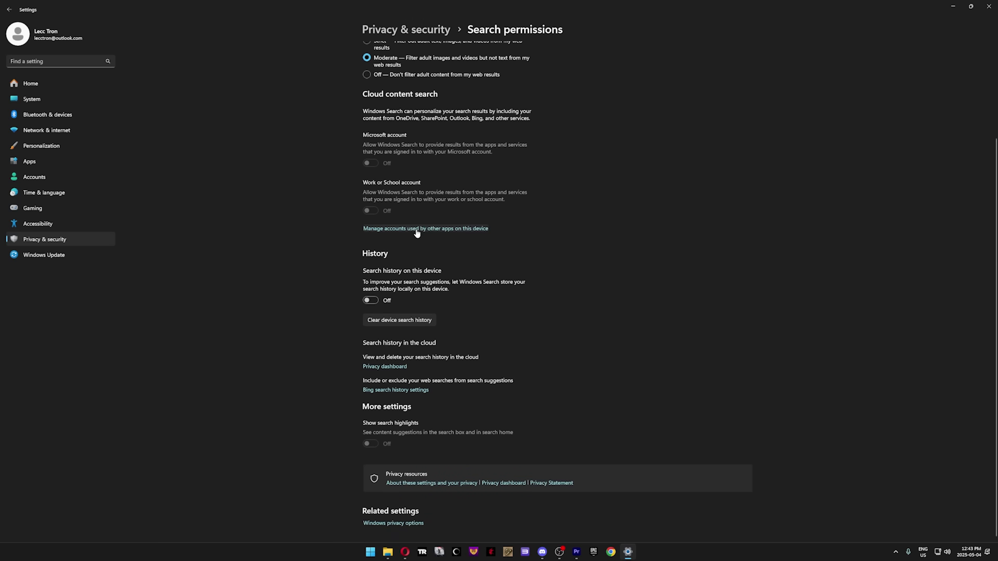
pyautogui.scroll(3, 417, 229)
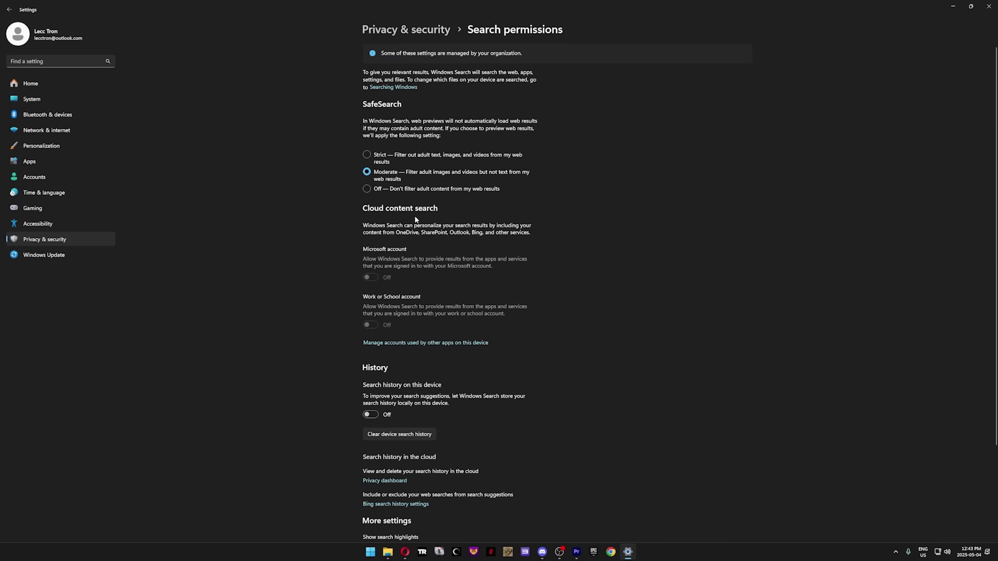
# Go to Windows Update > Advanced options > Delivery Optimization and confirm downloads from other devices are Off
pyautogui.hotkey('alt', 'Left')
pyautogui.click(60, 256)
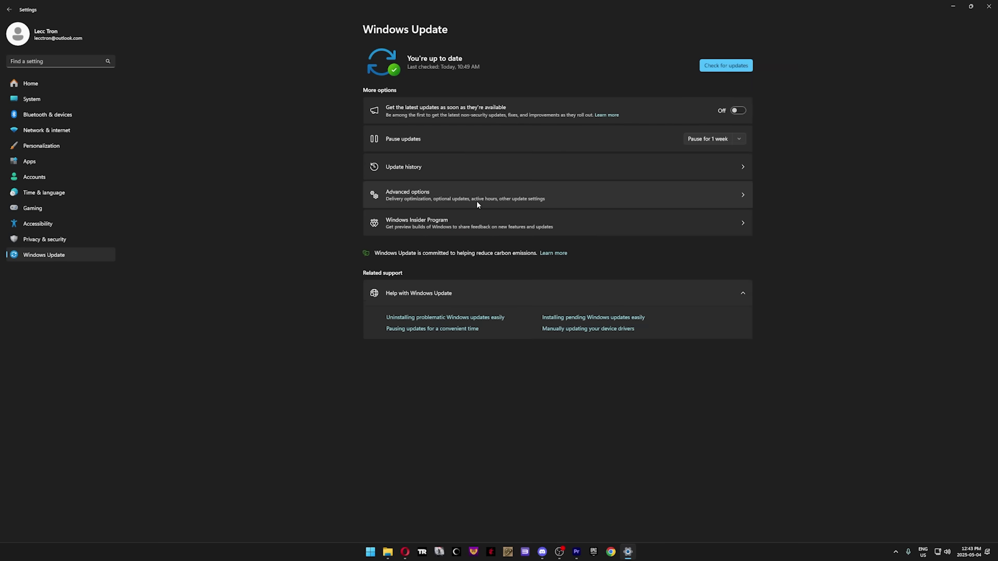
pyautogui.click(477, 202)
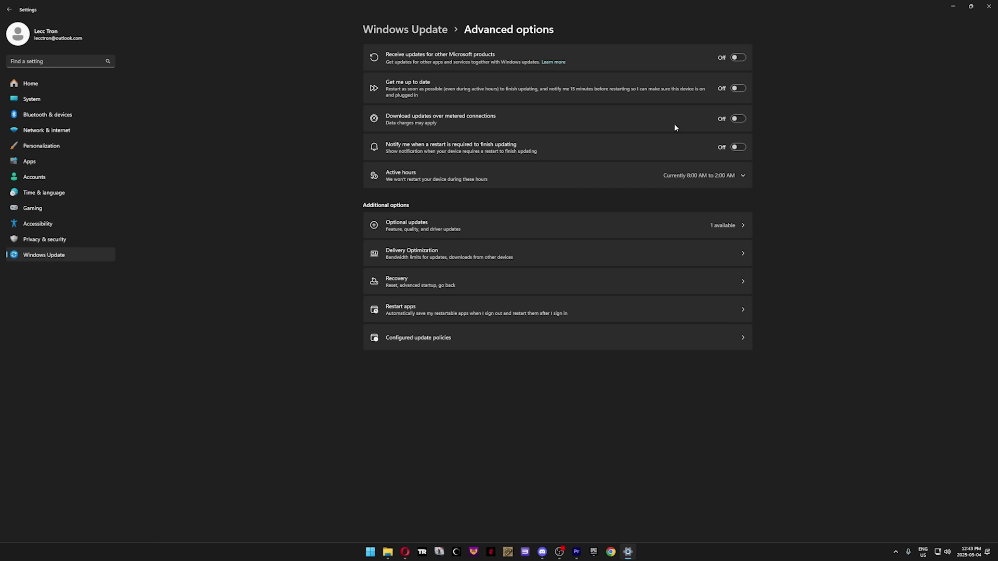
pyautogui.click(612, 253)
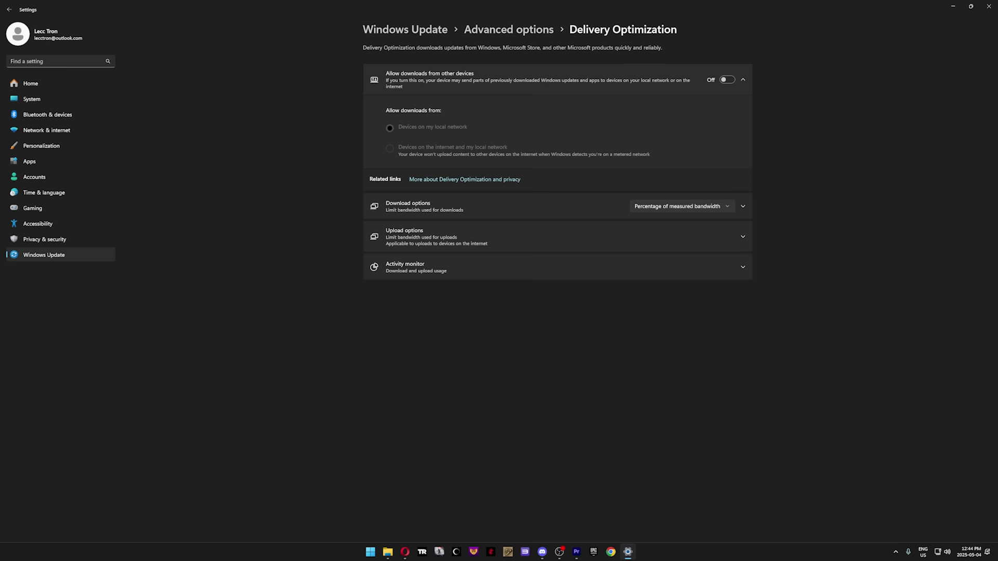
pyautogui.click(694, 78)
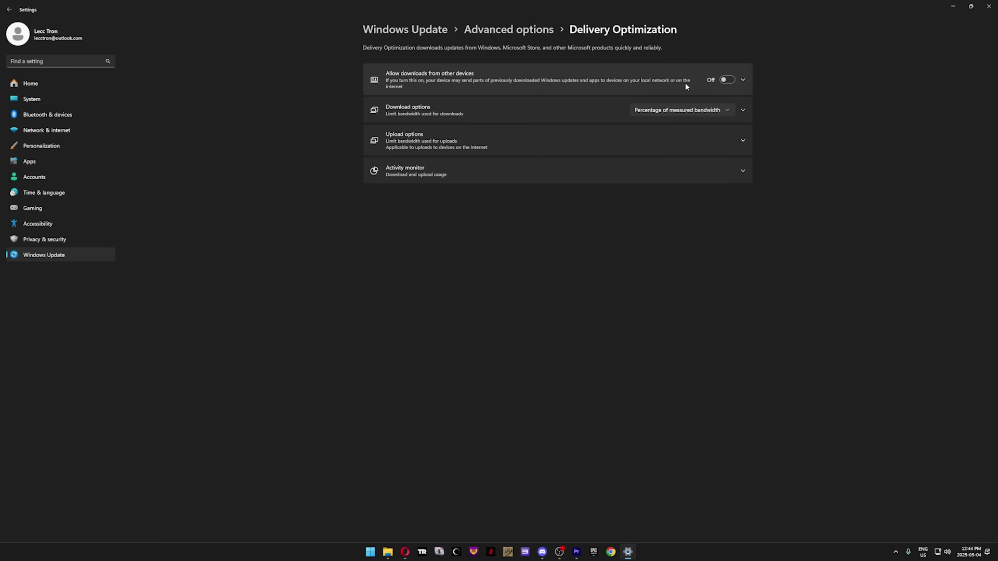
# Close Settings and open Performance Options' Visual Effects via an 'advanced' Start search
pyautogui.click(987, 10)
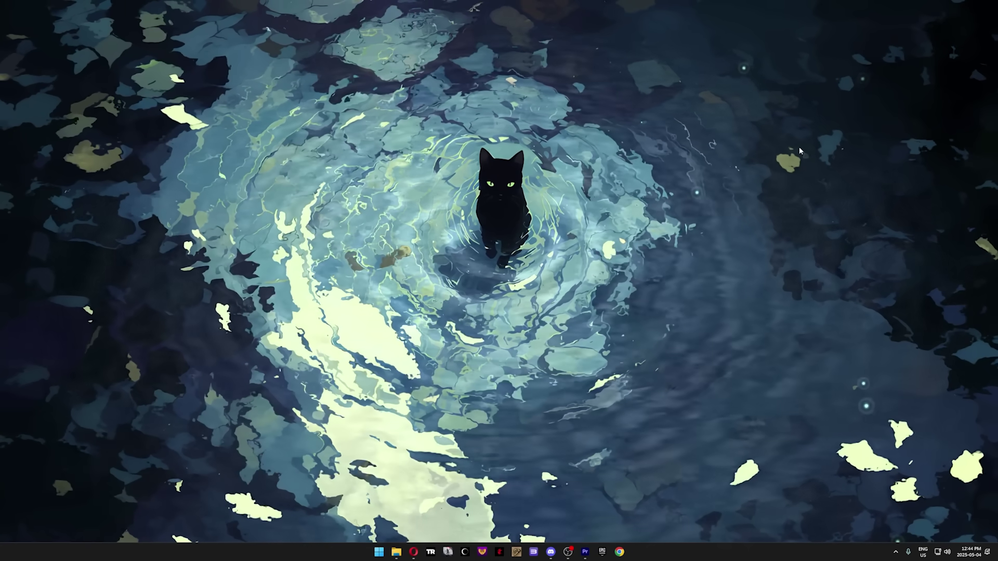
pyautogui.press('super')
pyautogui.write('advanced')
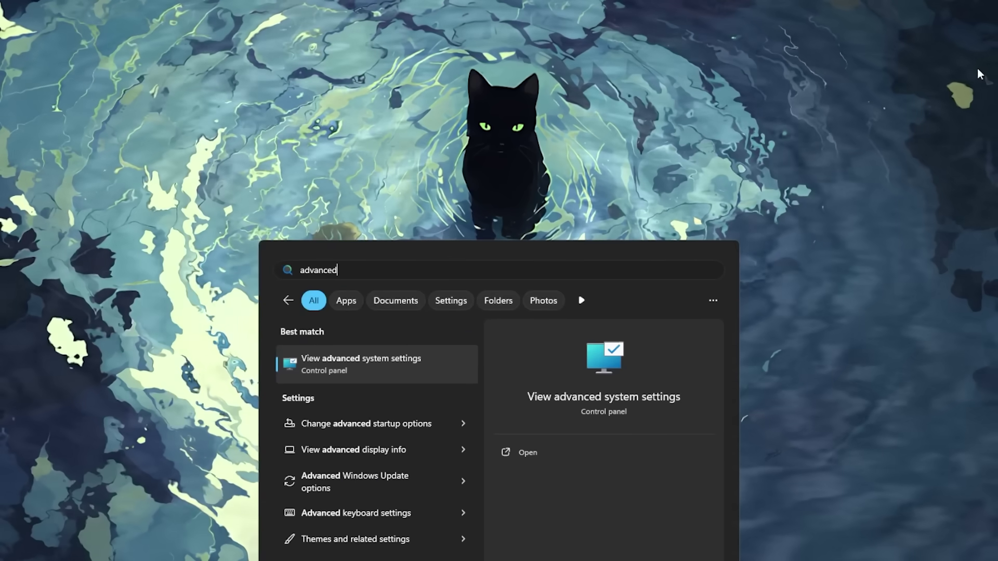
pyautogui.press('Return')
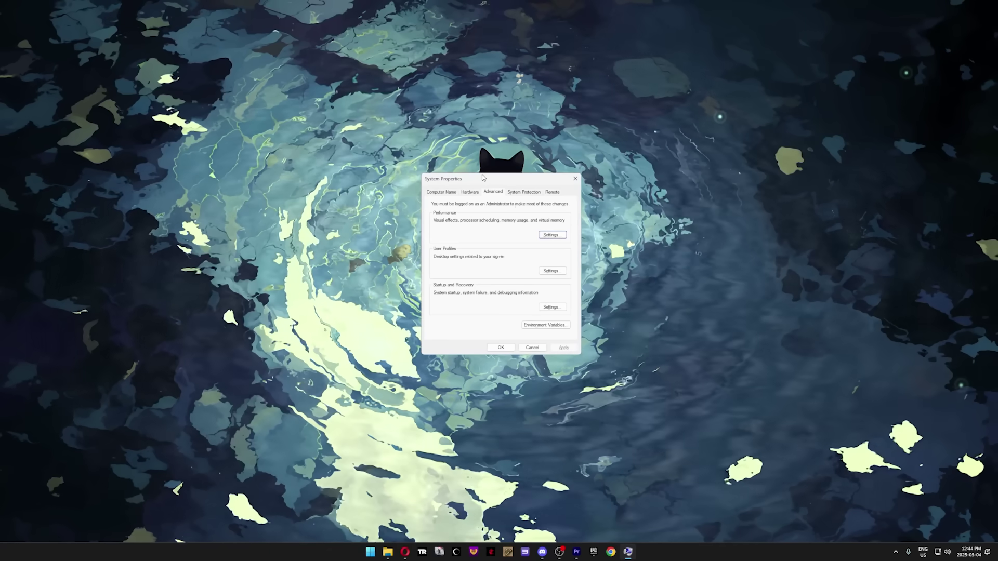
pyautogui.press('Return')
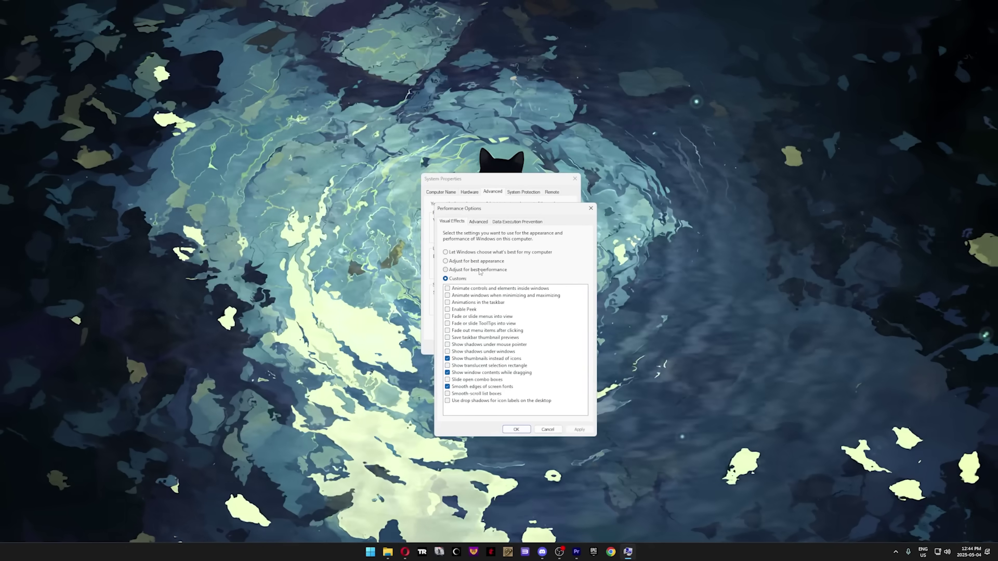
# Choose best performance, re-enable smooth fonts, window contents while dragging and thumbnails, and apply
pyautogui.click(479, 270)
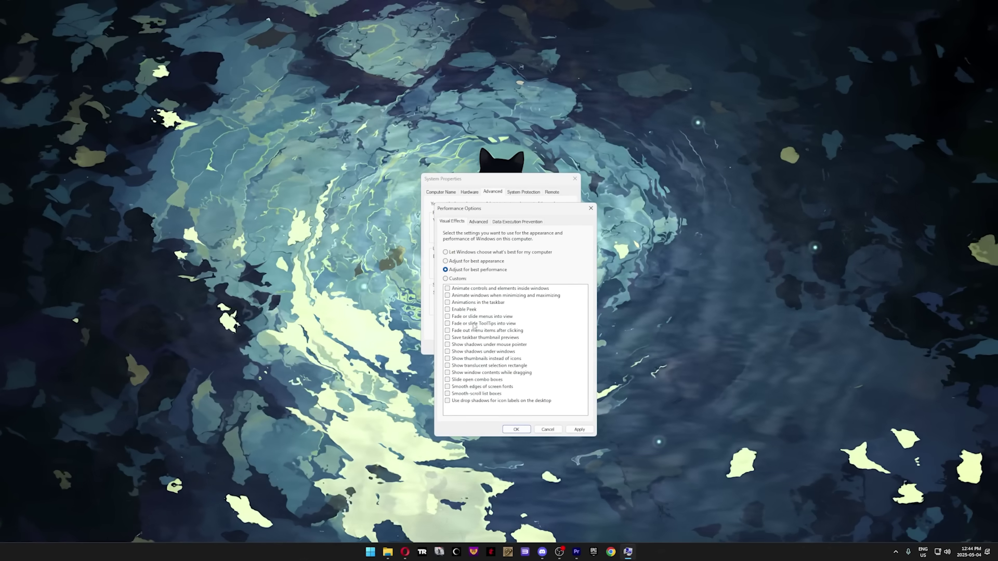
pyautogui.click(474, 387)
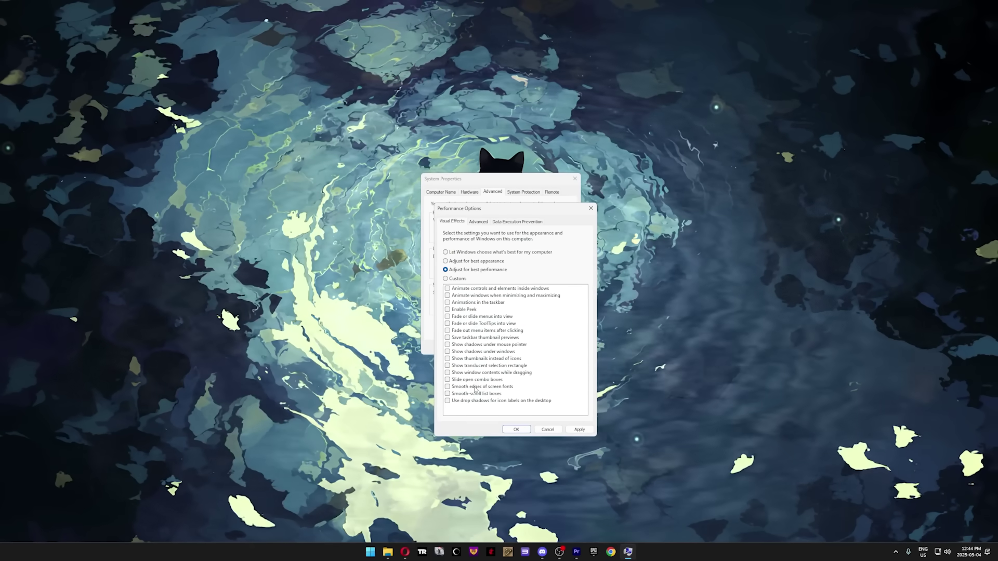
pyautogui.click(474, 372)
pyautogui.click(476, 358)
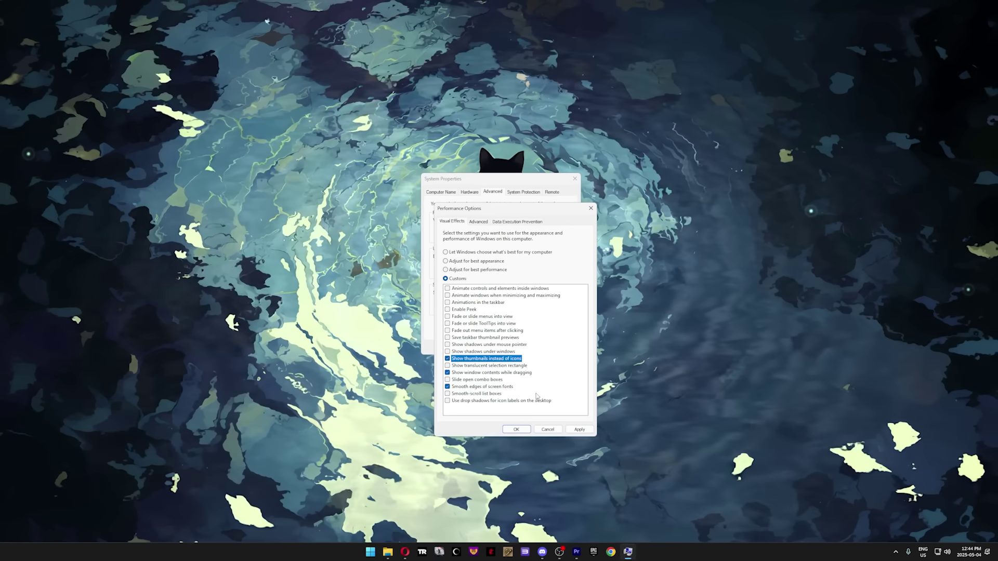
pyautogui.click(576, 429)
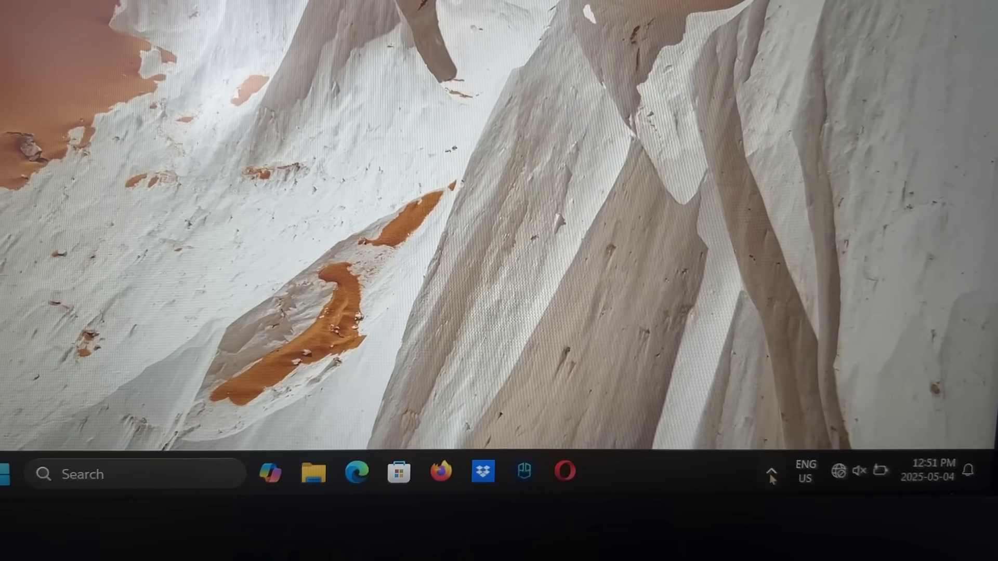
# Open NVIDIA Control Panel from the system tray and go to Manage 3D settings
pyautogui.click(760, 474)
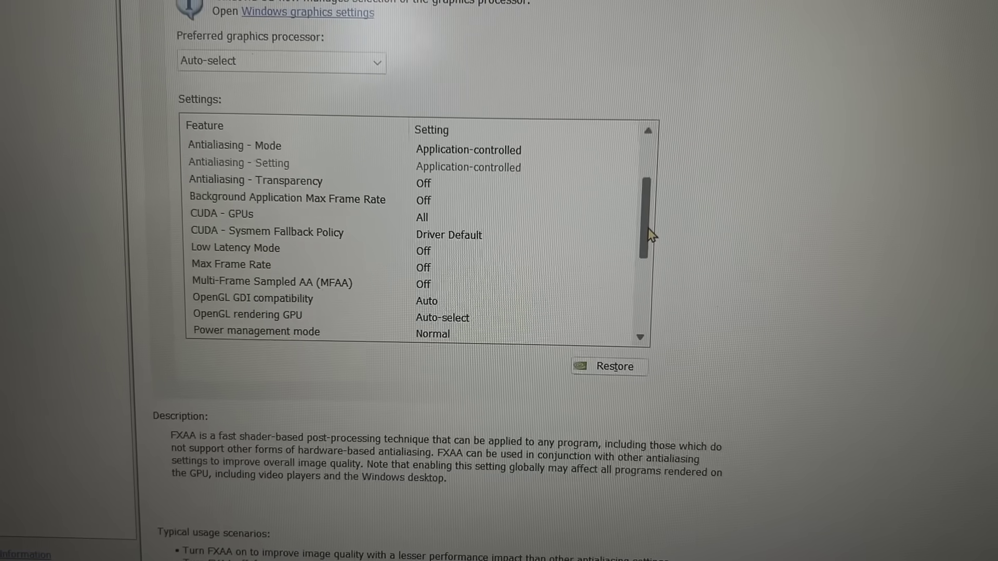
pyautogui.scroll(-2, 648, 231)
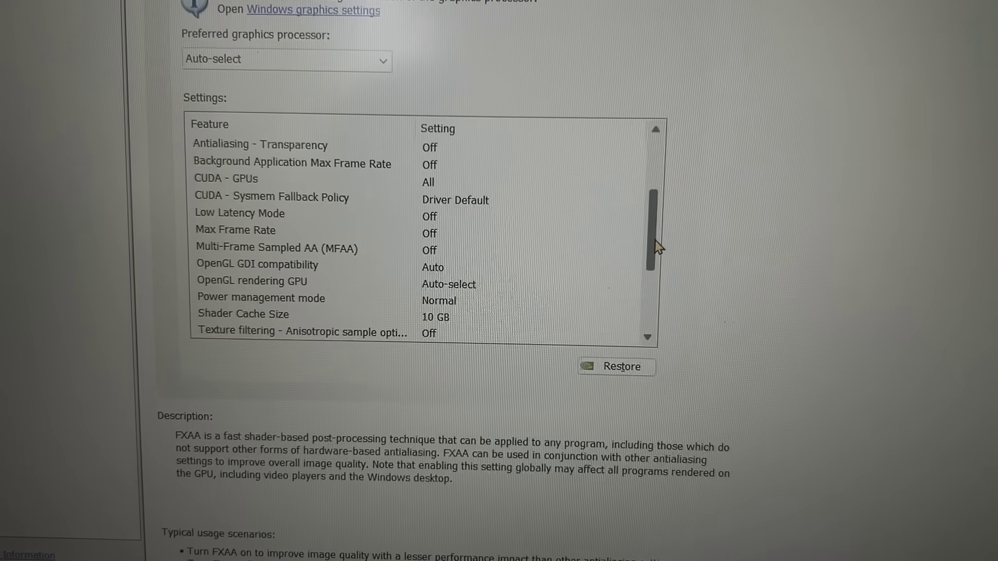
pyautogui.scroll(-1, 651, 263)
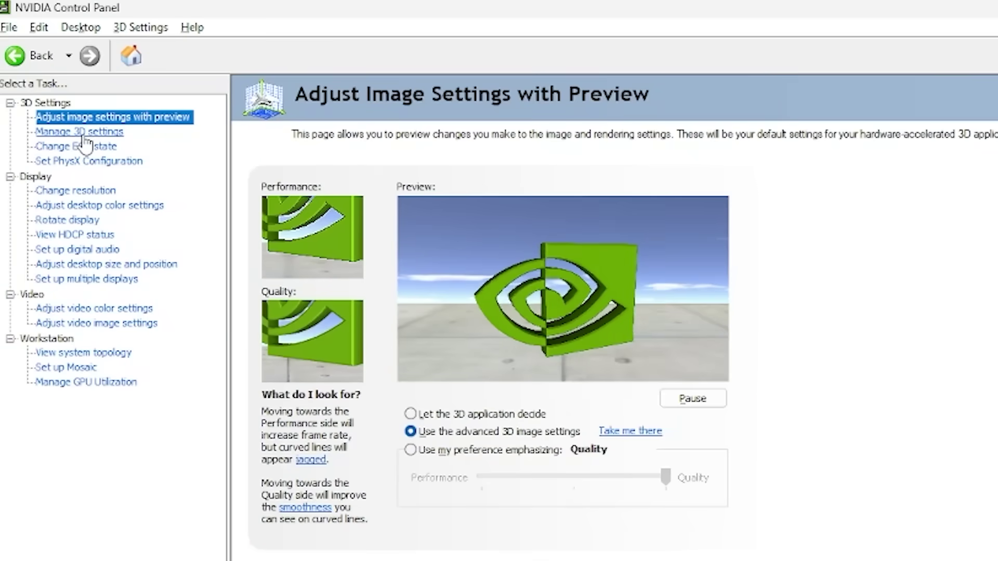
pyautogui.click(82, 134)
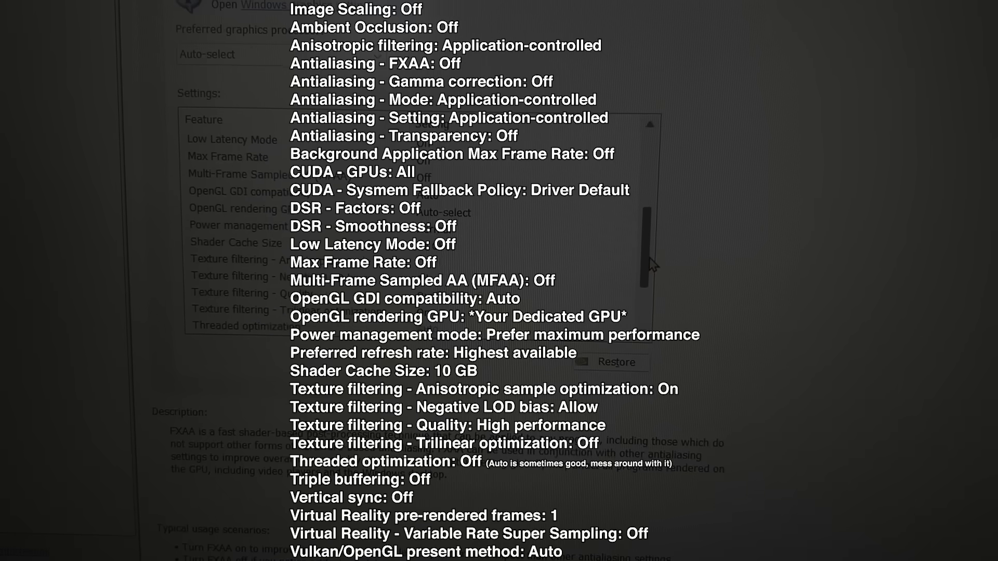
pyautogui.moveTo(652, 265); pyautogui.dragTo(667, 312)
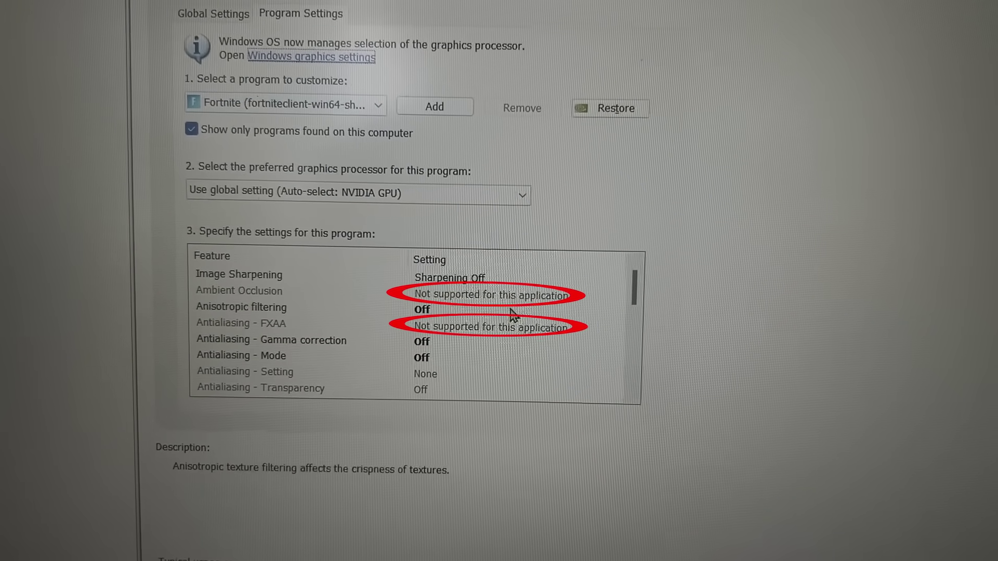
pyautogui.moveTo(634, 312)
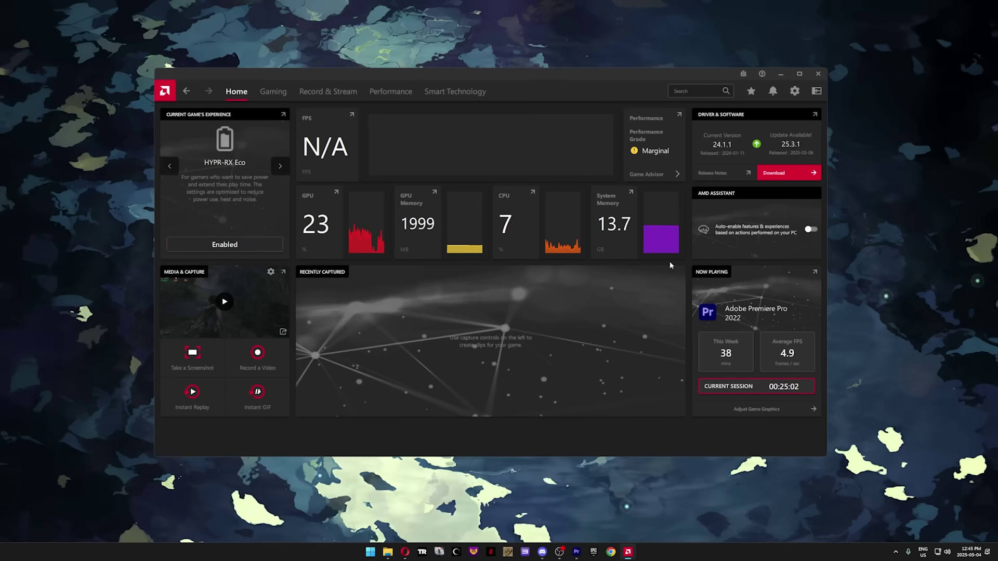
# Launch AMD Software: Adrenalin Edition through an 'amd' Start search
pyautogui.press('super')
pyautogui.write('amd')
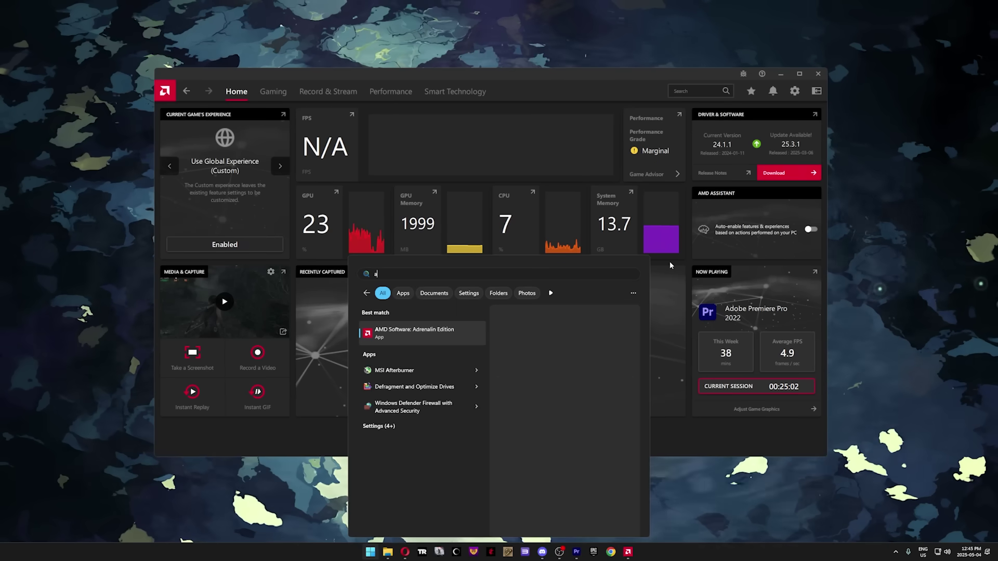
pyautogui.click(410, 335)
# Browse the app's Preferences settings, then the Hotkeys settings
pyautogui.click(794, 91)
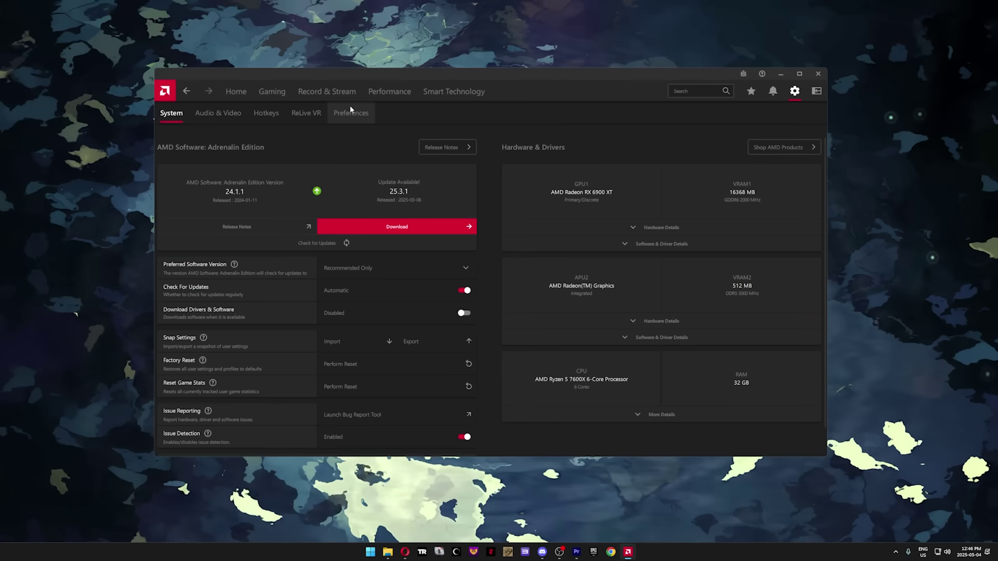
pyautogui.click(351, 109)
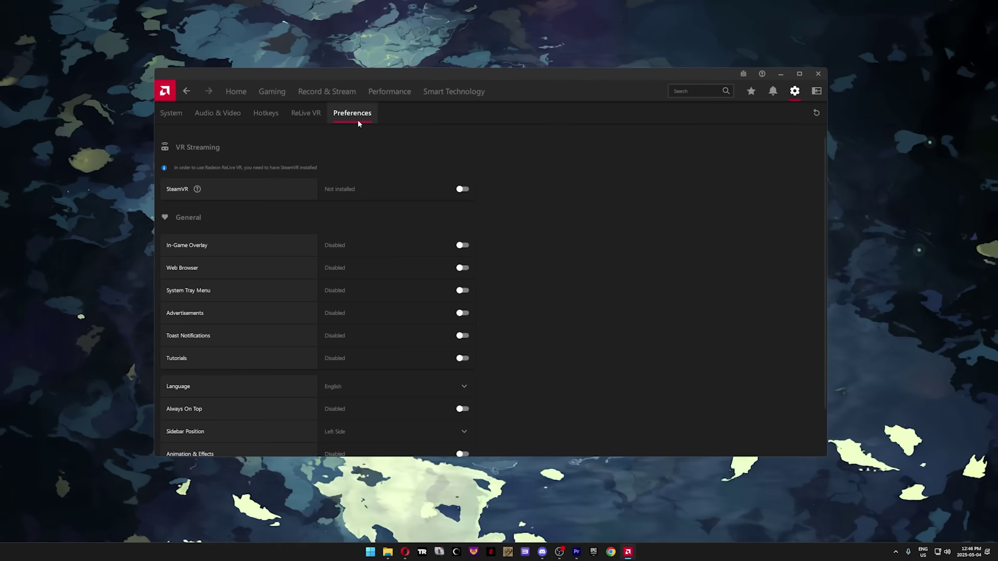
pyautogui.scroll(-2, 326, 344)
pyautogui.scroll(2, 391, 333)
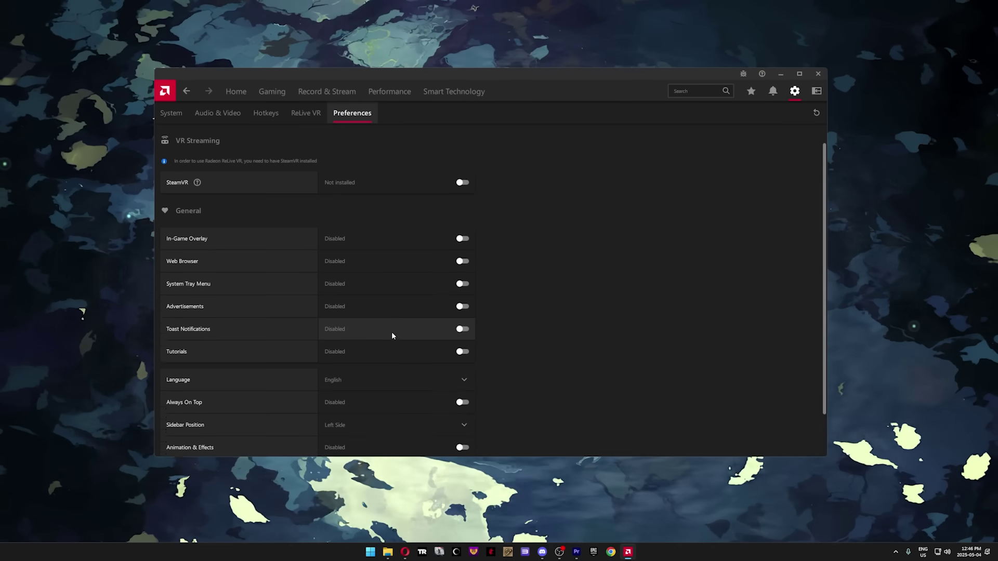
pyautogui.click(267, 115)
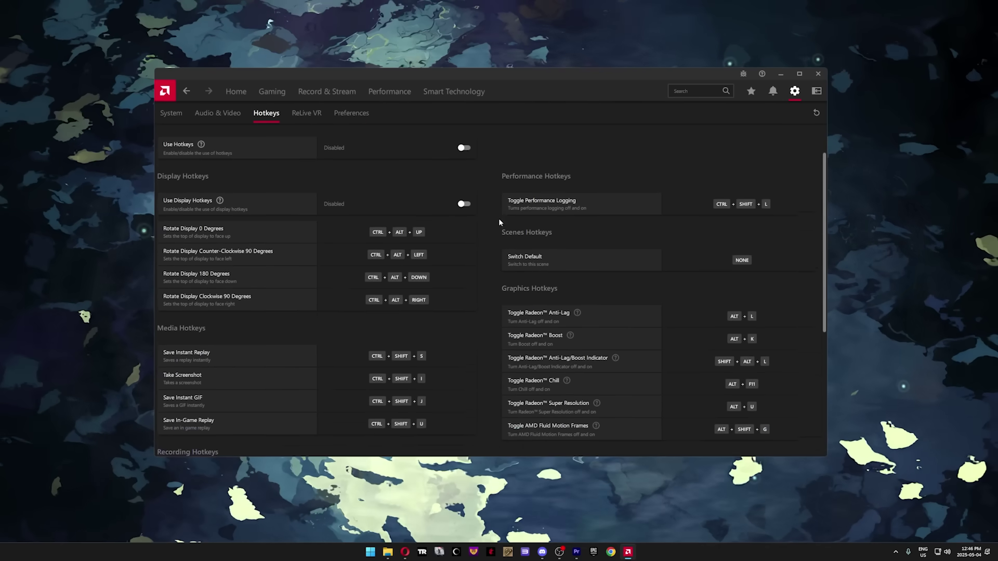
pyautogui.scroll(-4, 499, 222)
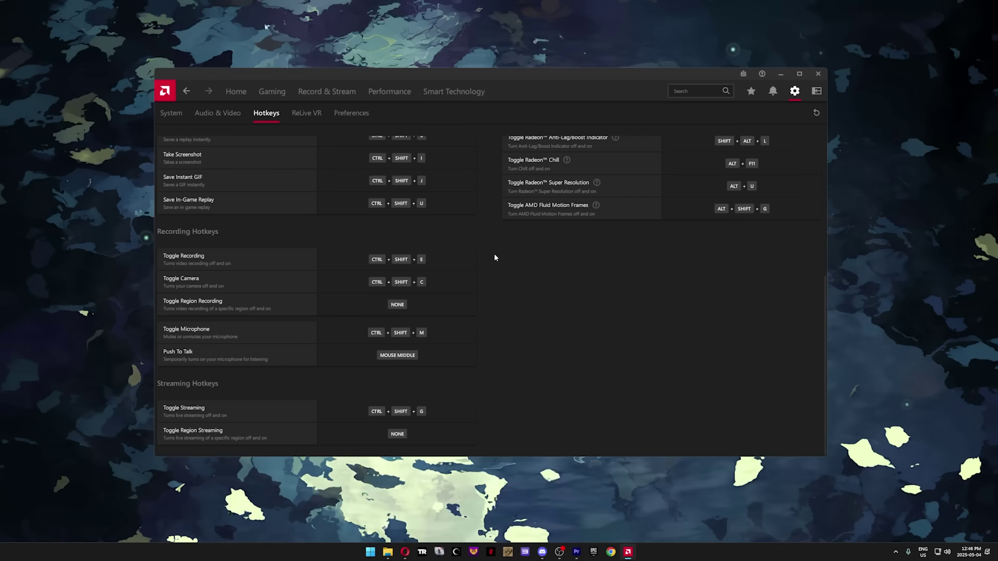
pyautogui.scroll(5, 492, 270)
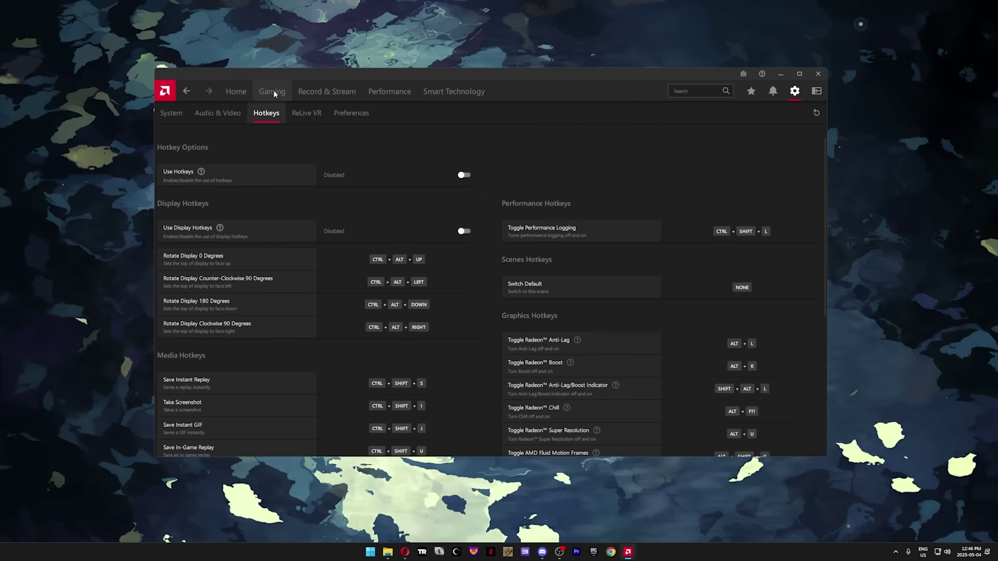
# In Gaming, look over the Fortnite and Cyberpunk 2077 game profiles
pyautogui.click(274, 93)
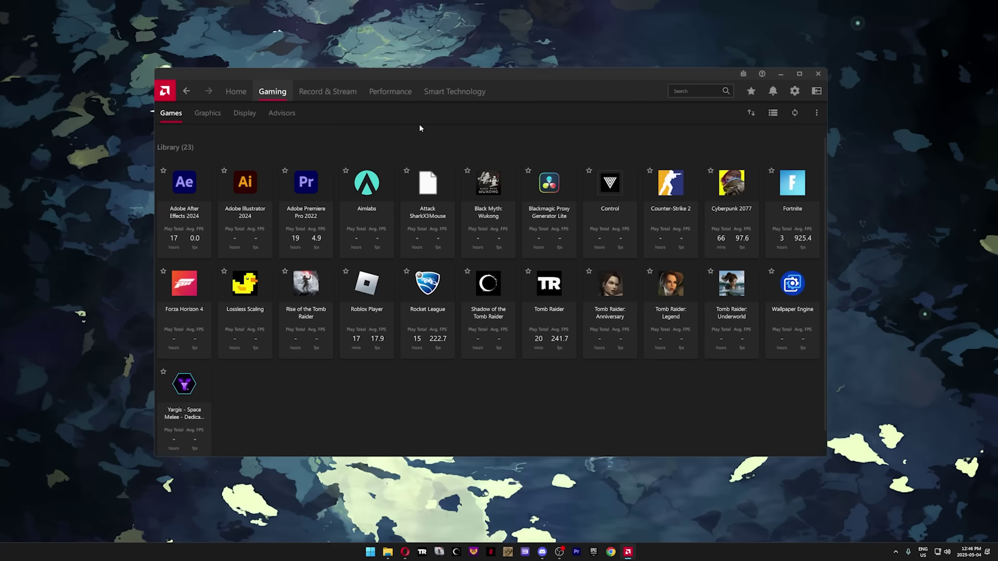
pyautogui.click(792, 208)
pyautogui.scroll(-5, 264, 283)
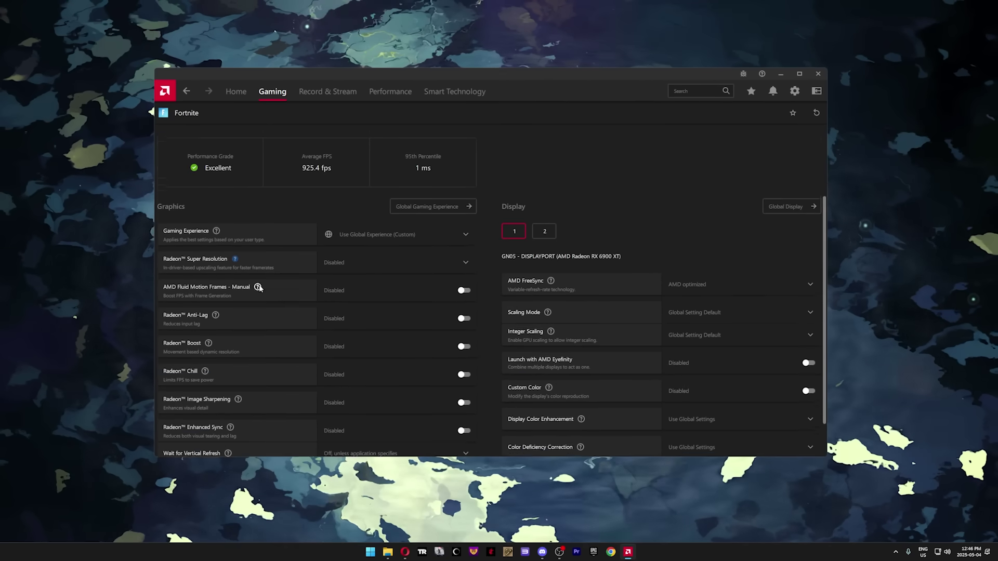
pyautogui.hotkey('alt', 'Left')
pyautogui.click(523, 249)
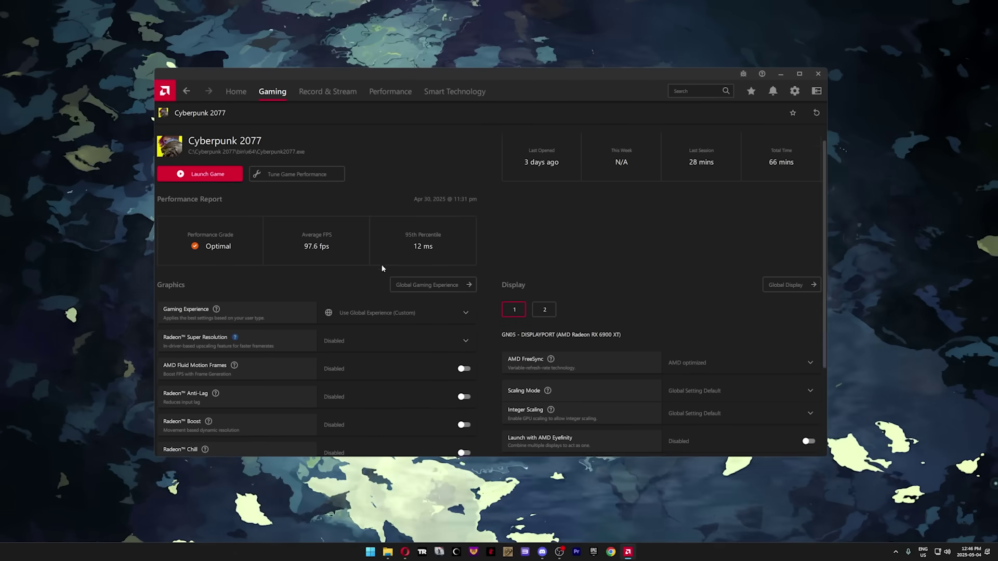
pyautogui.scroll(-3, 364, 267)
pyautogui.scroll(3, 364, 267)
pyautogui.click(187, 92)
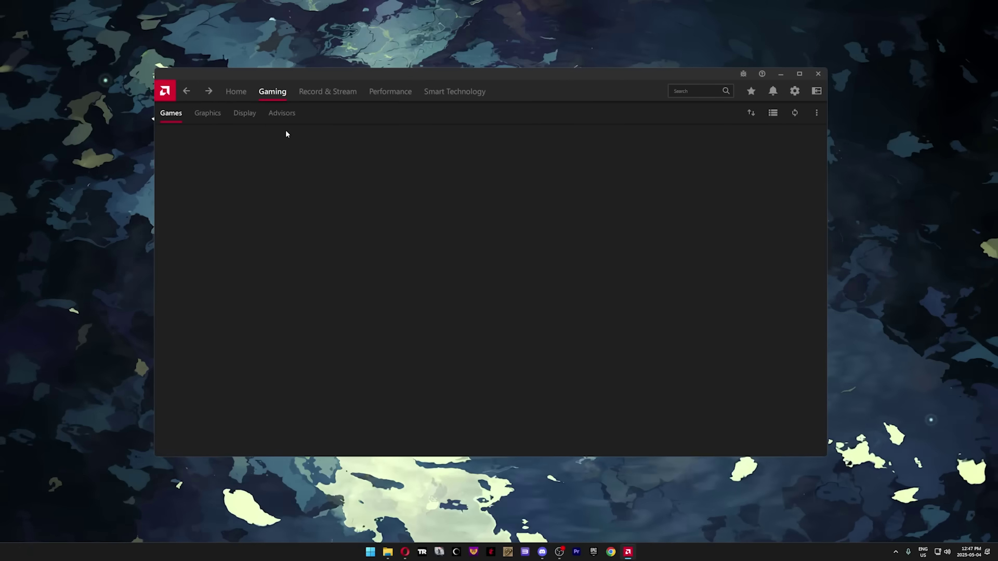
# In global Graphics, set Texture Filtering Quality to Performance and enable Surface Format Optimization
pyautogui.click(206, 115)
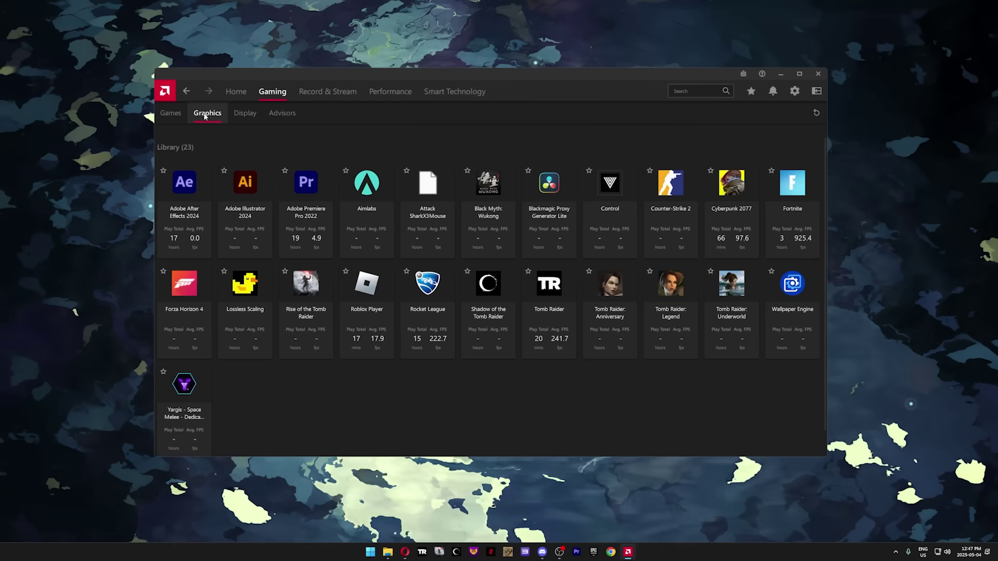
pyautogui.scroll(-5, 278, 236)
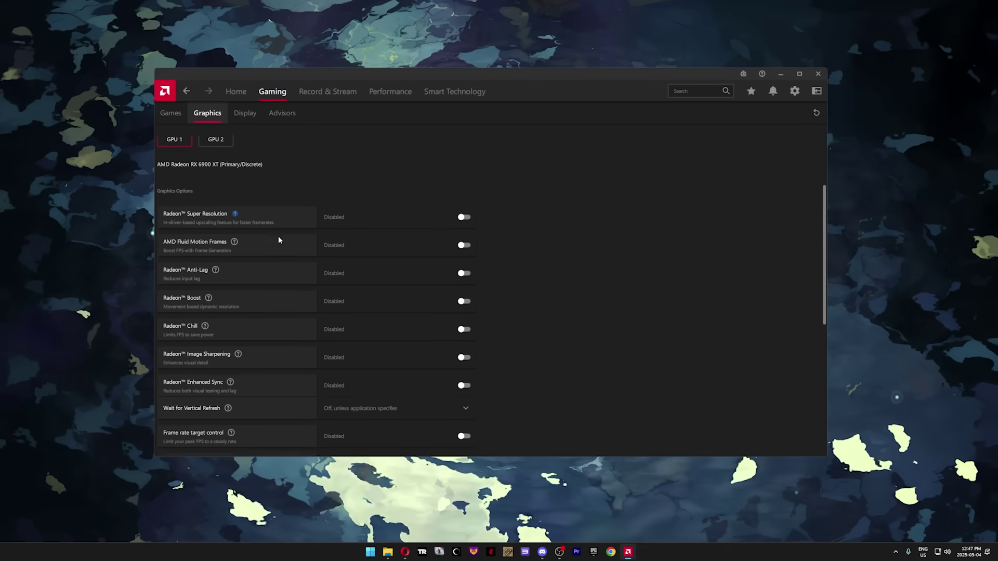
pyautogui.scroll(-3, 302, 246)
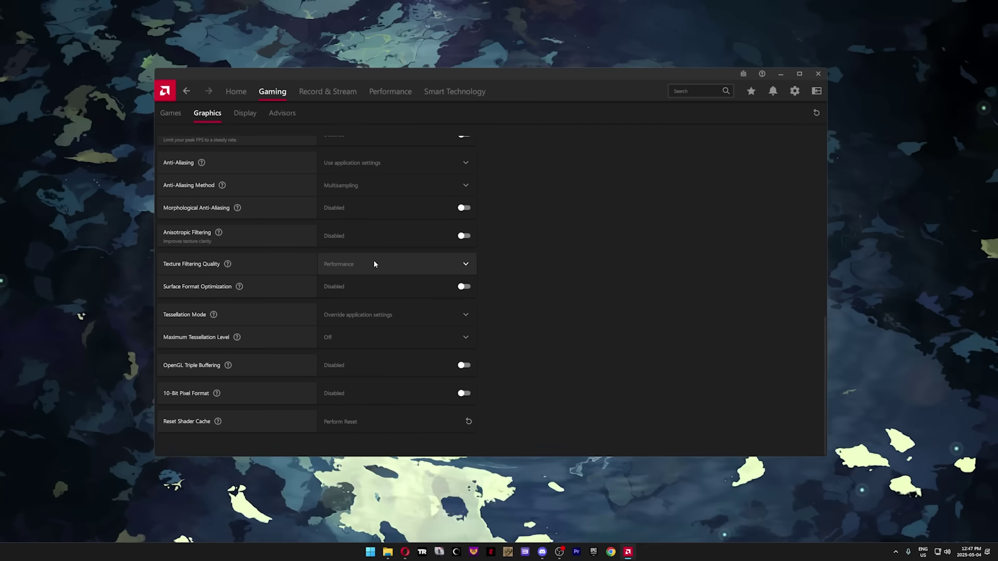
pyautogui.click(374, 263)
pyautogui.click(358, 303)
pyautogui.click(345, 265)
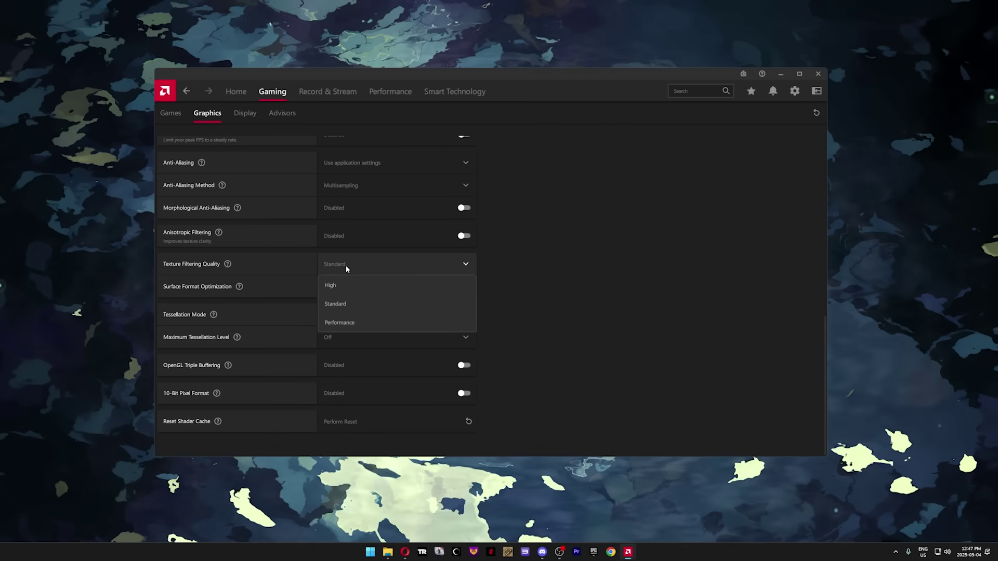
pyautogui.click(332, 318)
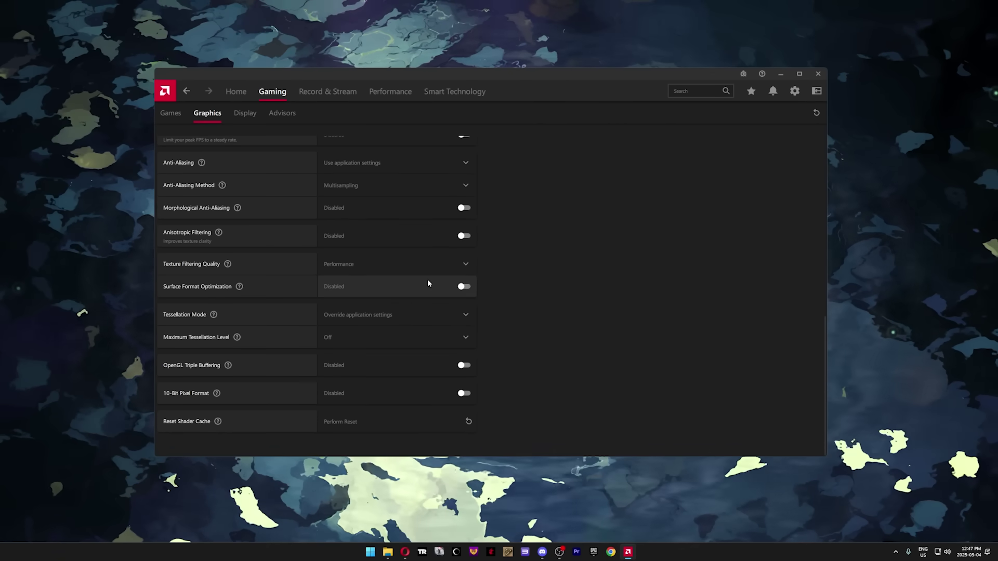
pyautogui.click(460, 285)
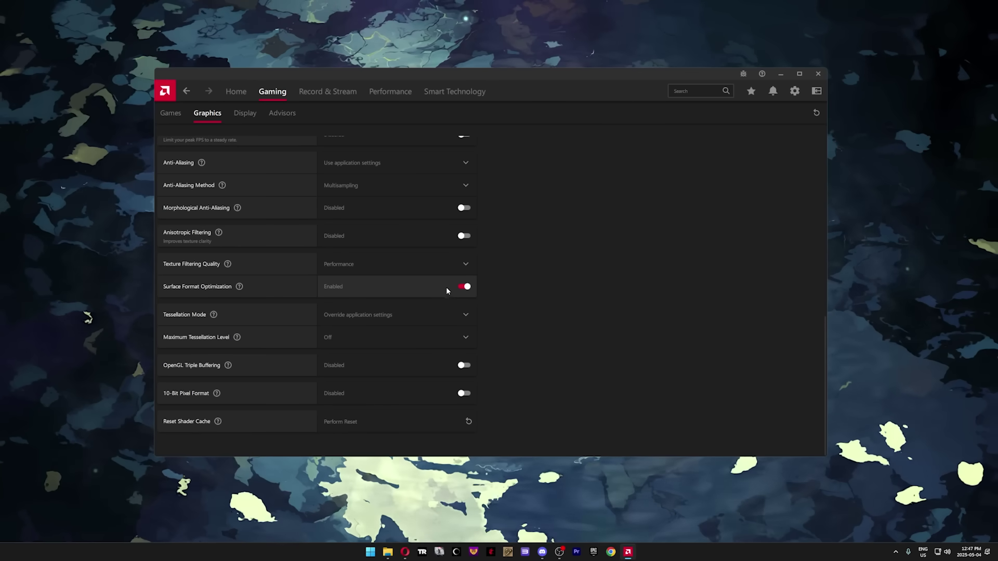
# Set Tessellation Mode to Override application settings with Maximum Tessellation Level Off
pyautogui.click(410, 314)
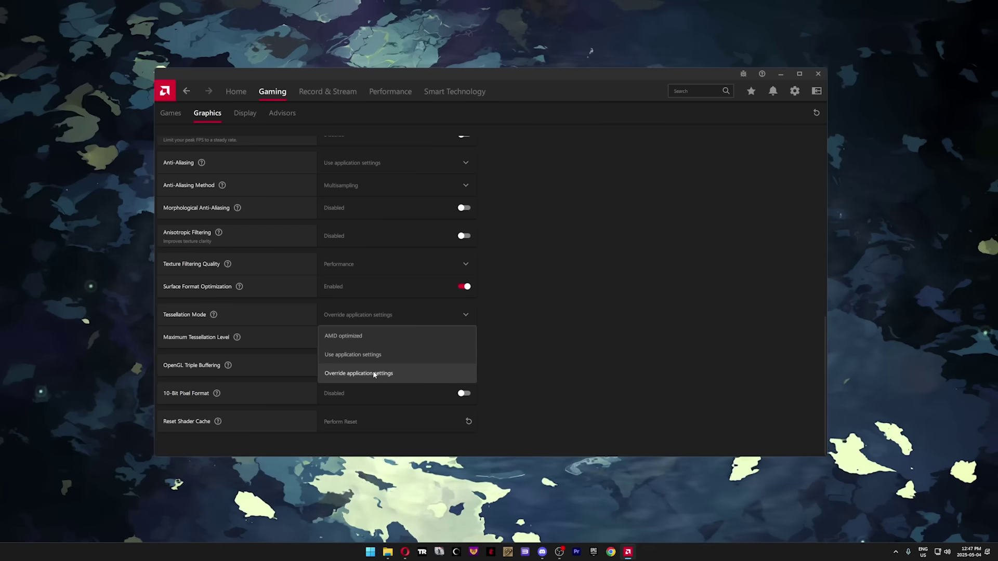
pyautogui.click(373, 374)
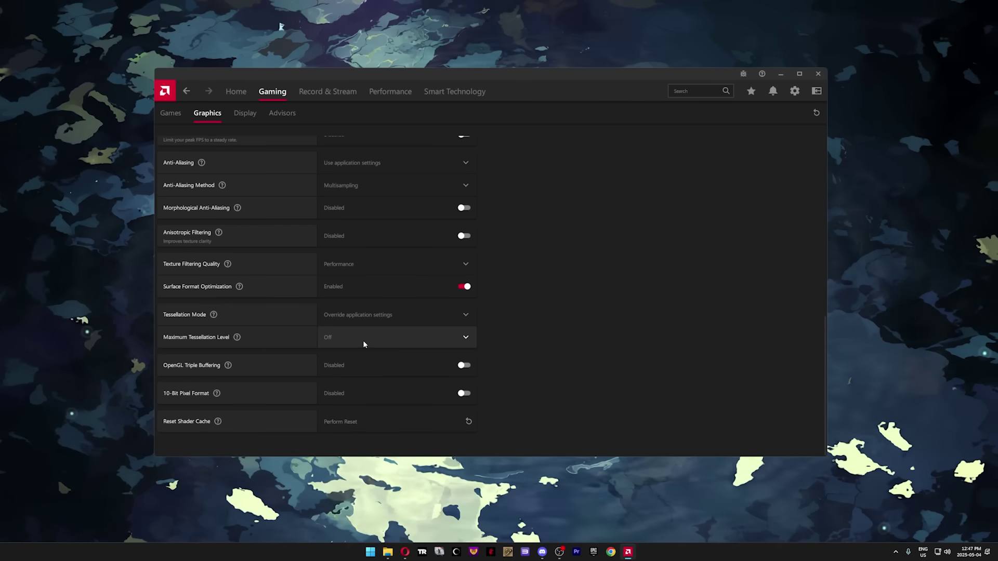
pyautogui.click(362, 339)
pyautogui.click(349, 322)
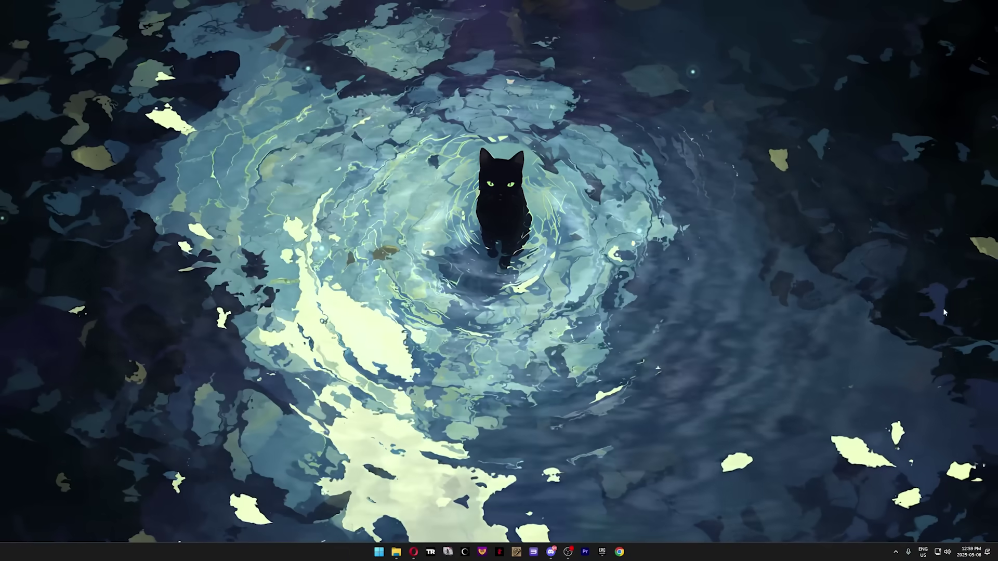
# Open Registry Editor and go to the Multimedia\SystemProfile\Tasks\Games key
pyautogui.press('super')
pyautogui.write('reged')
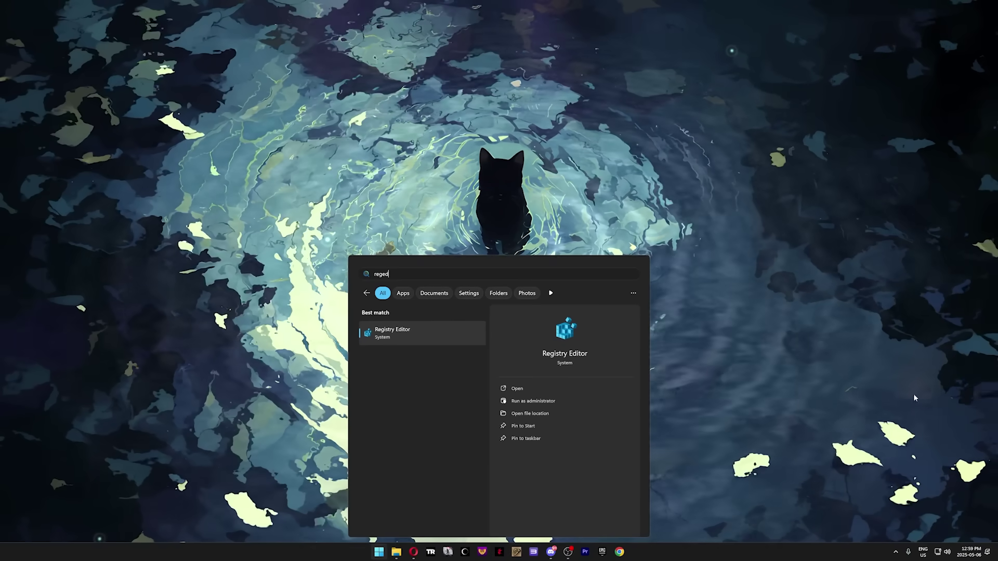
pyautogui.press('Return')
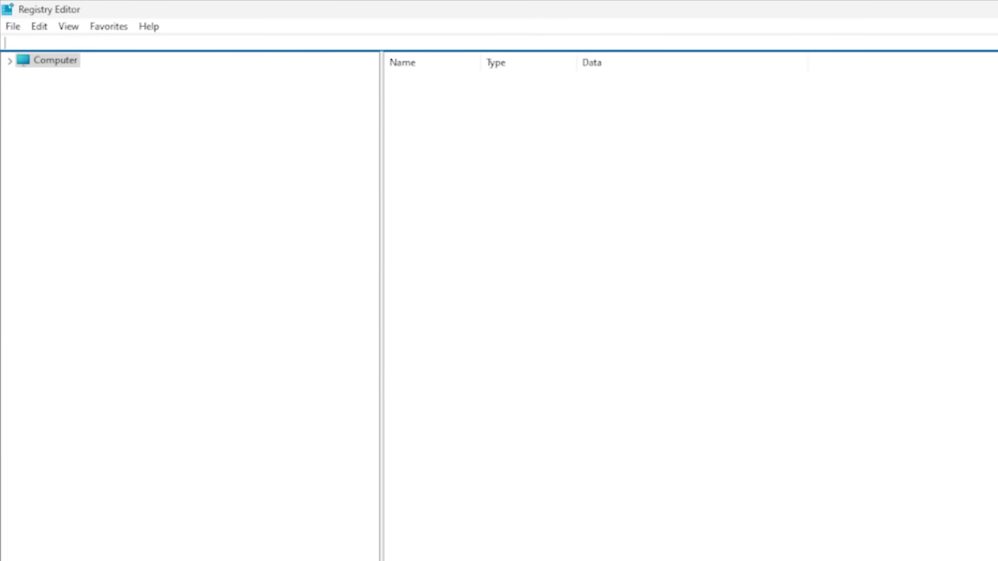
pyautogui.write('Computer\\HKEY_LOCAL_MACHINE\\SOFTWARE\\Microsoft\\Windows NT\\CurrentVersion\\Multimedia\\SystemProfile\\Tasks\\Games')
pyautogui.press('Return')
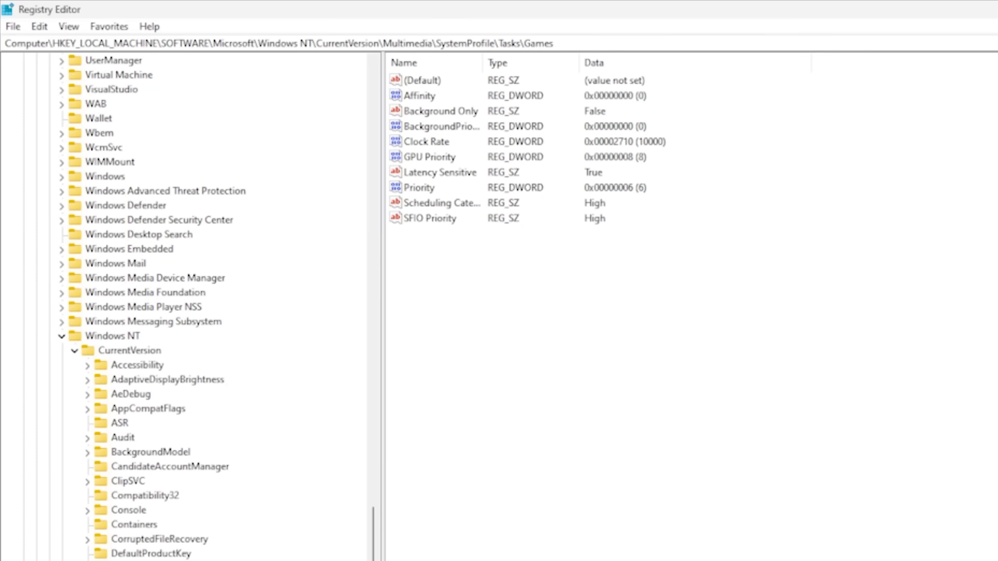
# Set GPU Priority 8, Priority 6, and Scheduling Category and SFIO Priority to High
pyautogui.doubleClick(438, 157)
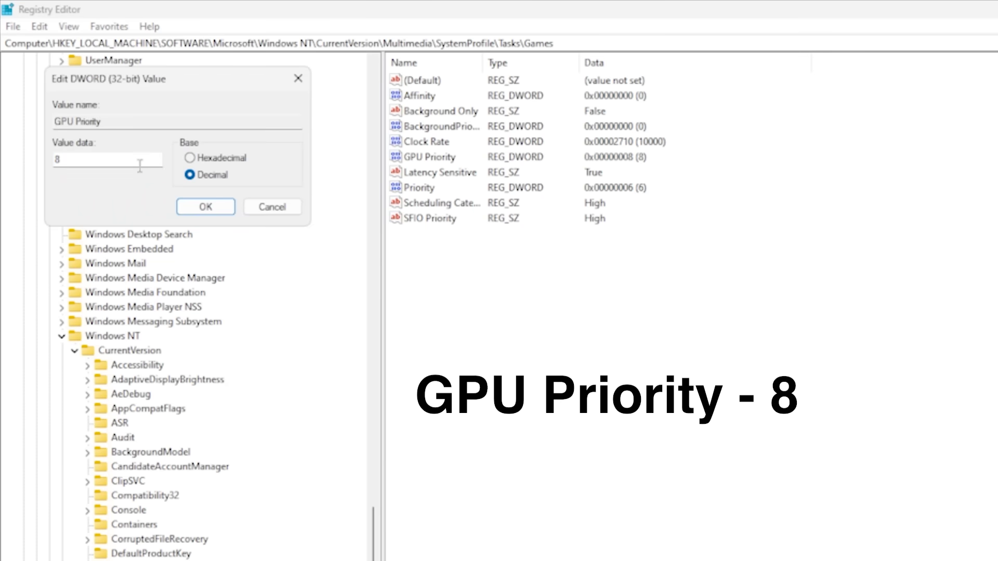
pyautogui.press('Return')
pyautogui.doubleClick(421, 189)
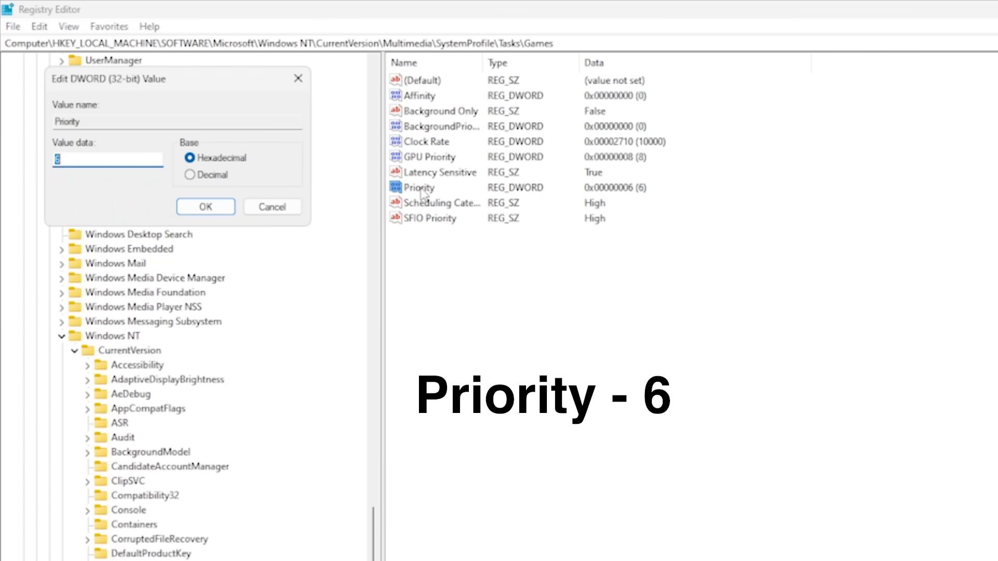
pyautogui.press('Return')
pyautogui.doubleClick(432, 203)
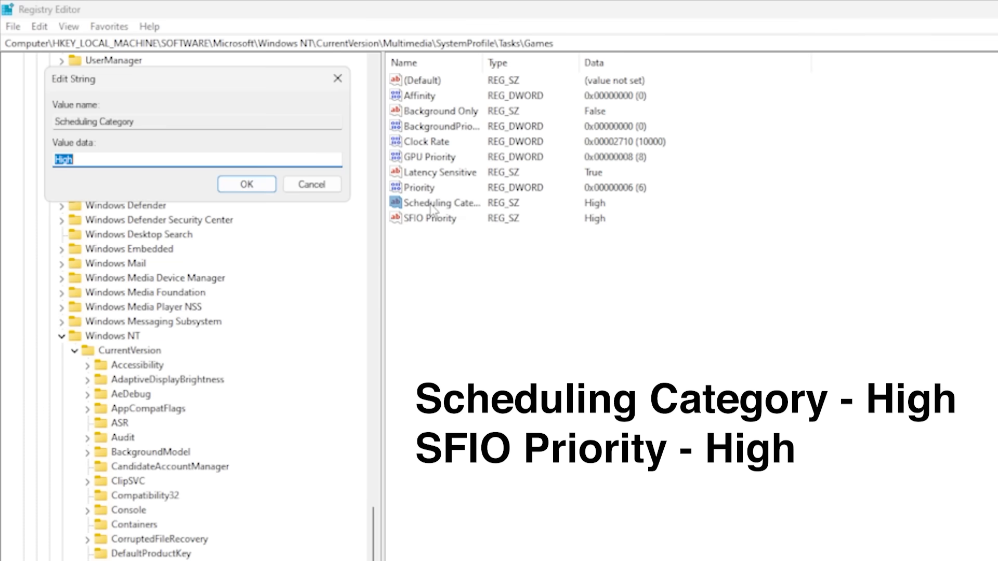
pyautogui.click(246, 185)
pyautogui.doubleClick(429, 219)
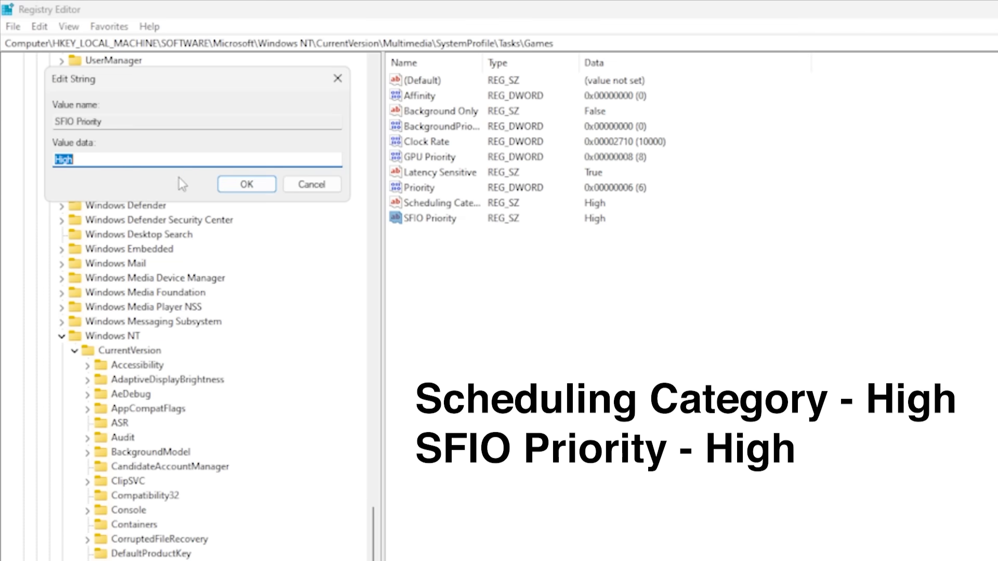
pyautogui.click(249, 185)
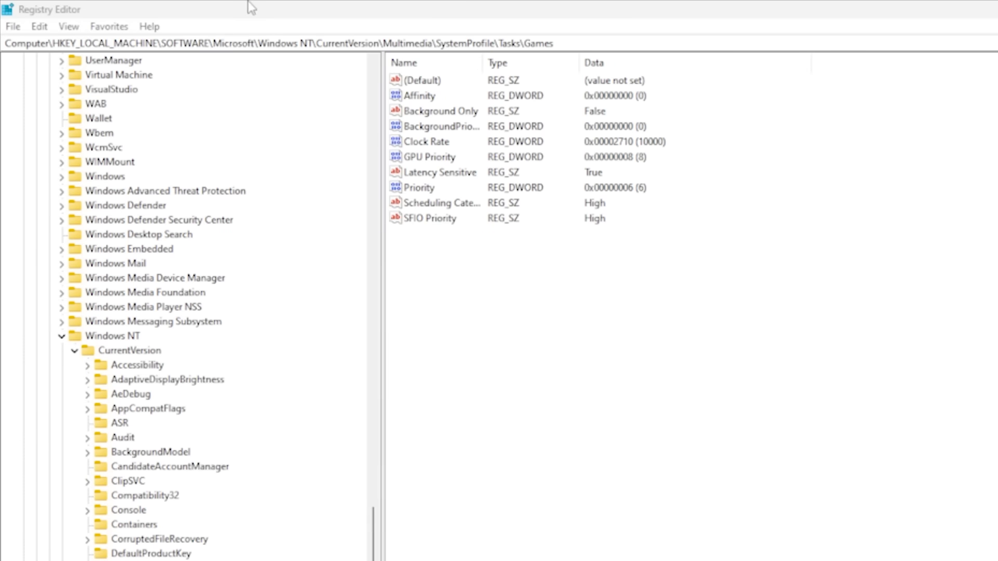
# Jump to SYSTEM\CurrentControlSet\Control\PriorityControl and open Win32PrioritySeparation for editing
pyautogui.click(228, 41)
pyautogui.press('BackSpace')
pyautogui.write('Computer\\HKEY_LOCAL_MACHINE\\SYSTEM\\CurrentControlSet\\Control\\PriorityControl')
pyautogui.press('Return')
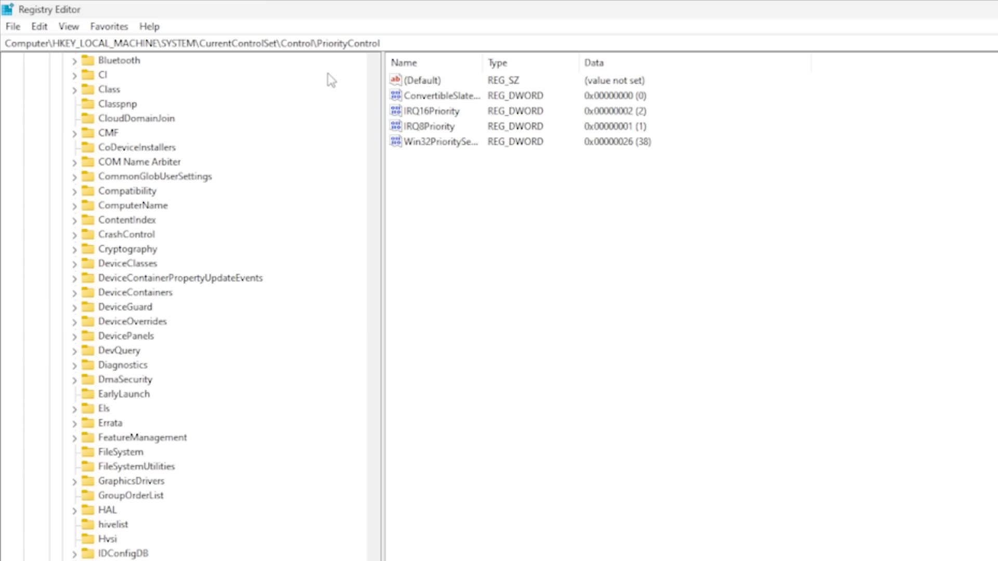
pyautogui.doubleClick(441, 147)
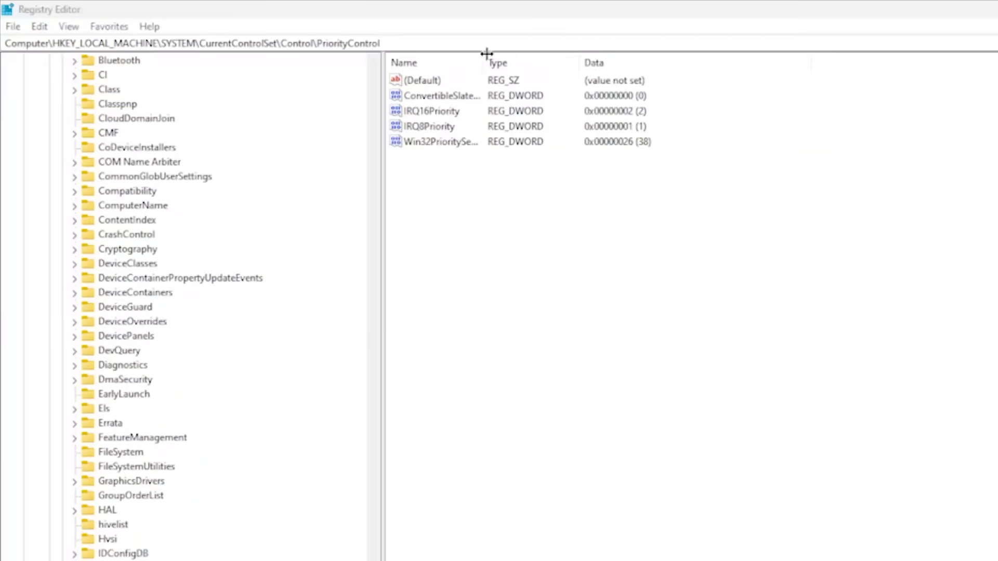
# In the Multimedia\SystemProfile key, create a new DWORD (32-bit) value named NetworkThrottlingIndex
pyautogui.click(470, 42)
pyautogui.write('Computer\\HKEY_LOCAL_MACHINE\\SOFTWARE\\Microsoft\\Windows NT\\CurrentVersion\\Multimedia\\SystemProfile')
pyautogui.press('Return')
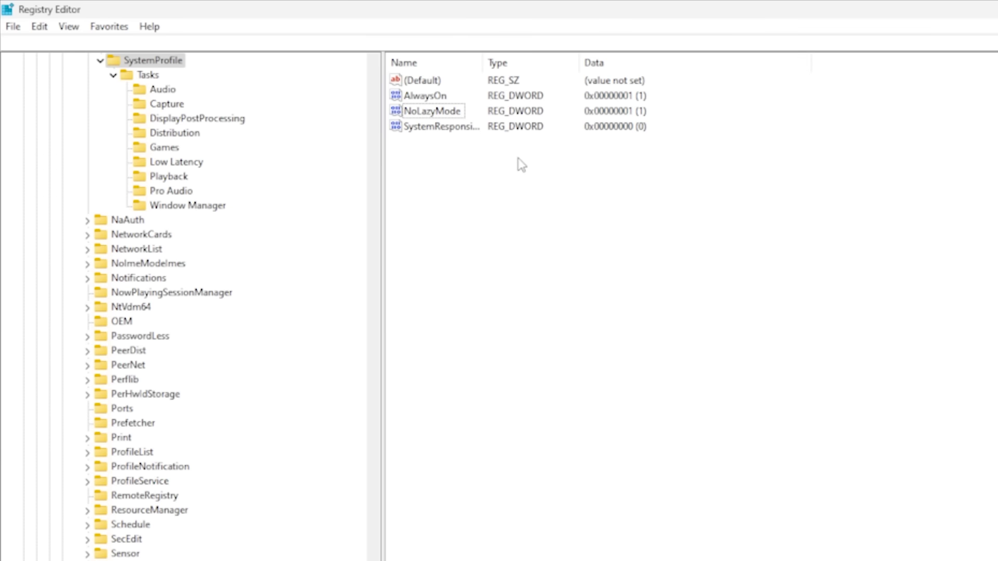
pyautogui.rightClick(744, 141)
pyautogui.moveTo(788, 161)
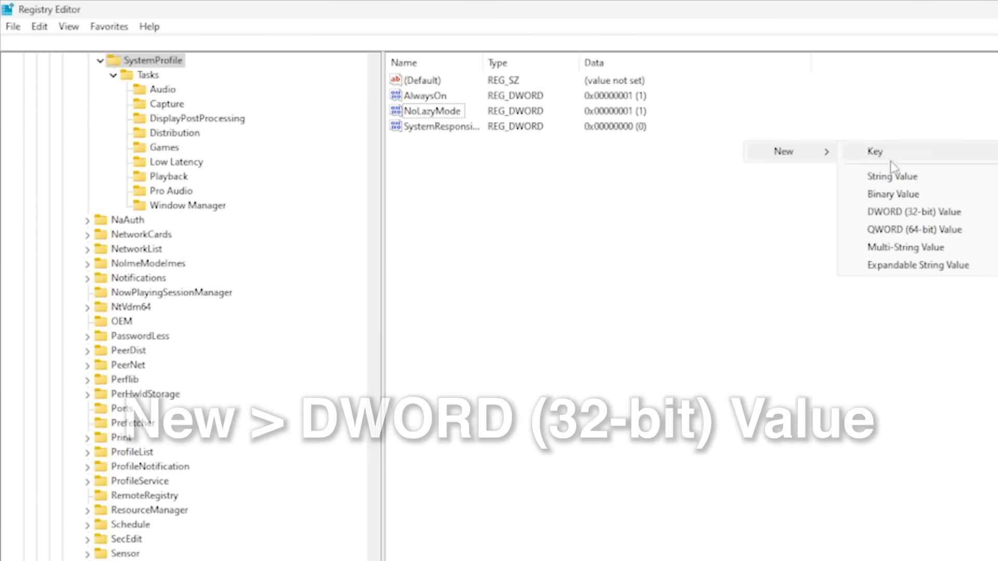
pyautogui.click(894, 212)
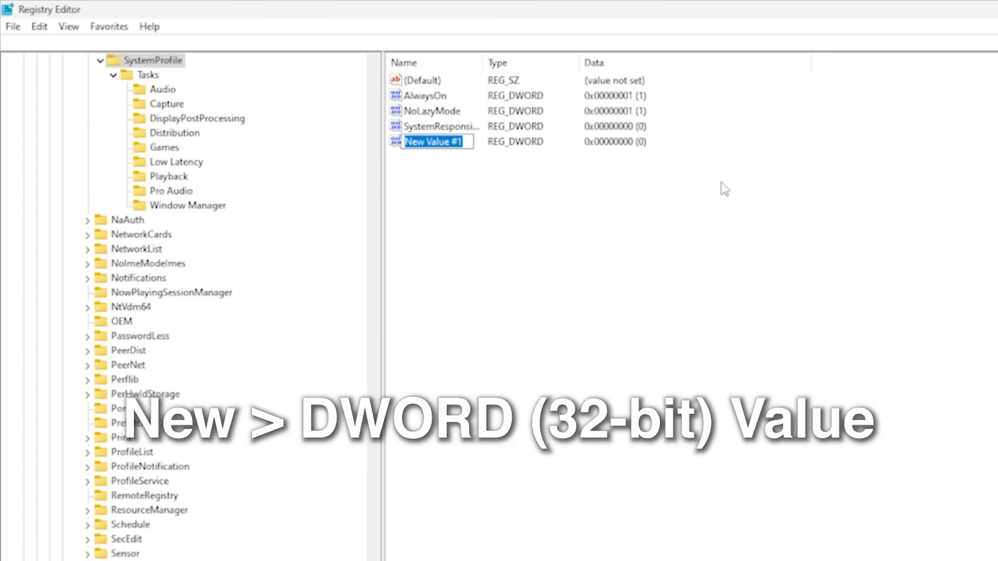
pyautogui.write('NetworkThrottlingInde')
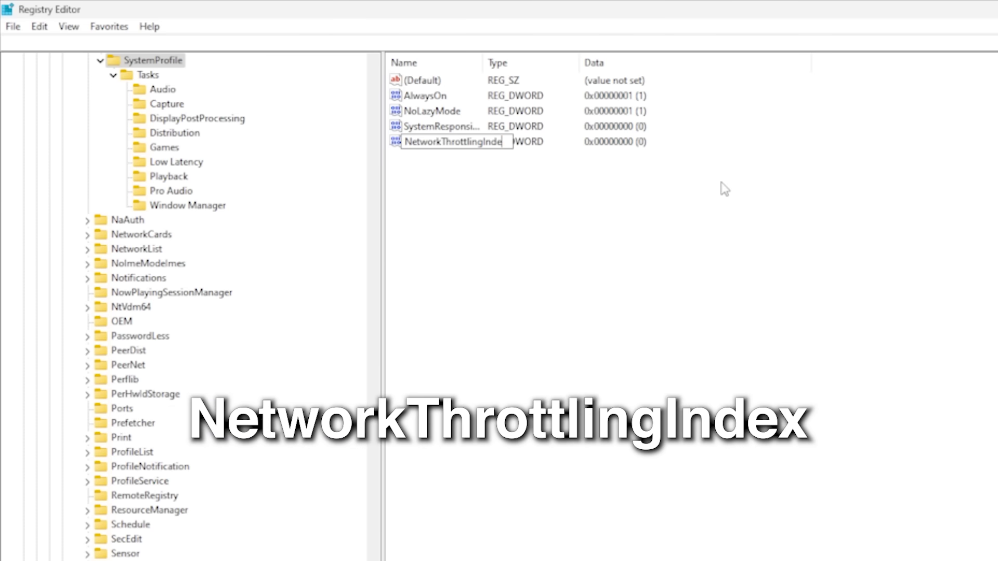
pyautogui.write('x')
pyautogui.press('Return')
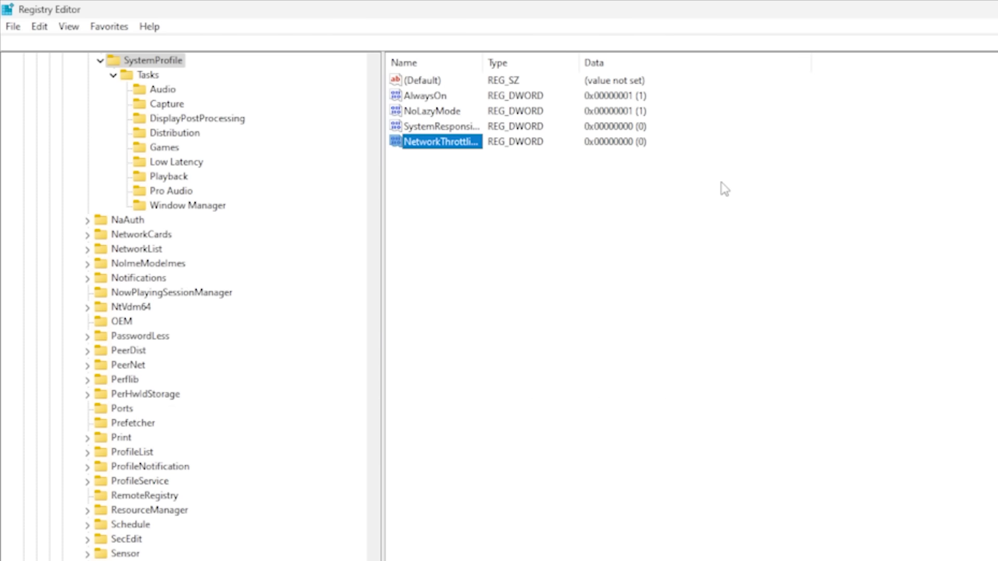
# Set NetworkThrottlingIndex's value data to ffffffff in hexadecimal
pyautogui.doubleClick(442, 144)
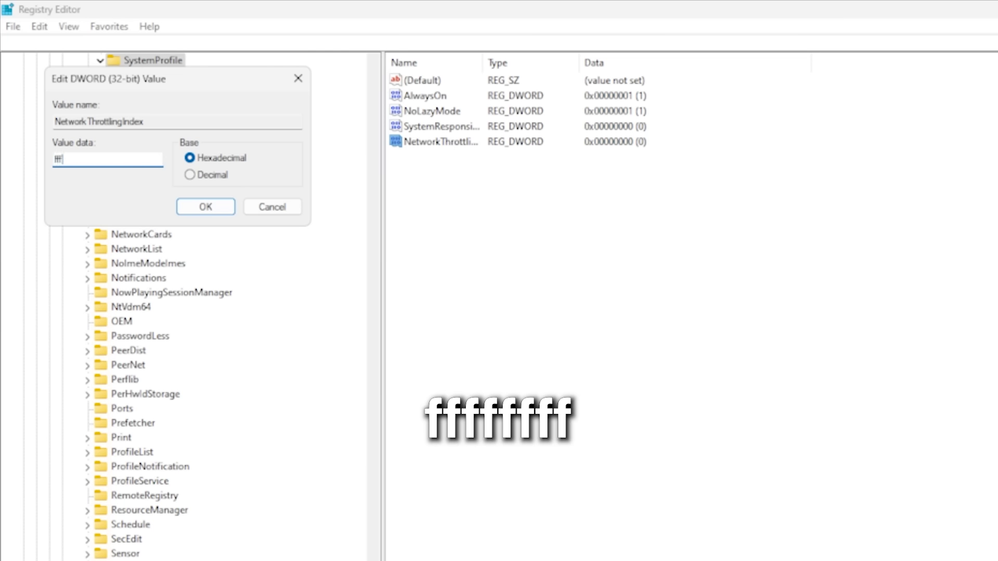
pyautogui.write('ffffffff')
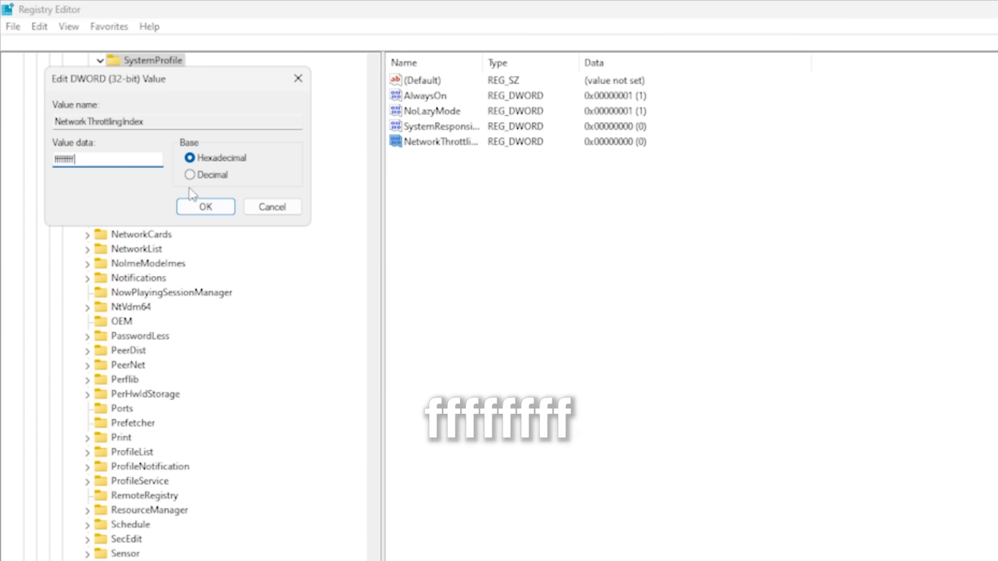
pyautogui.press('Return')
pyautogui.doubleClick(452, 143)
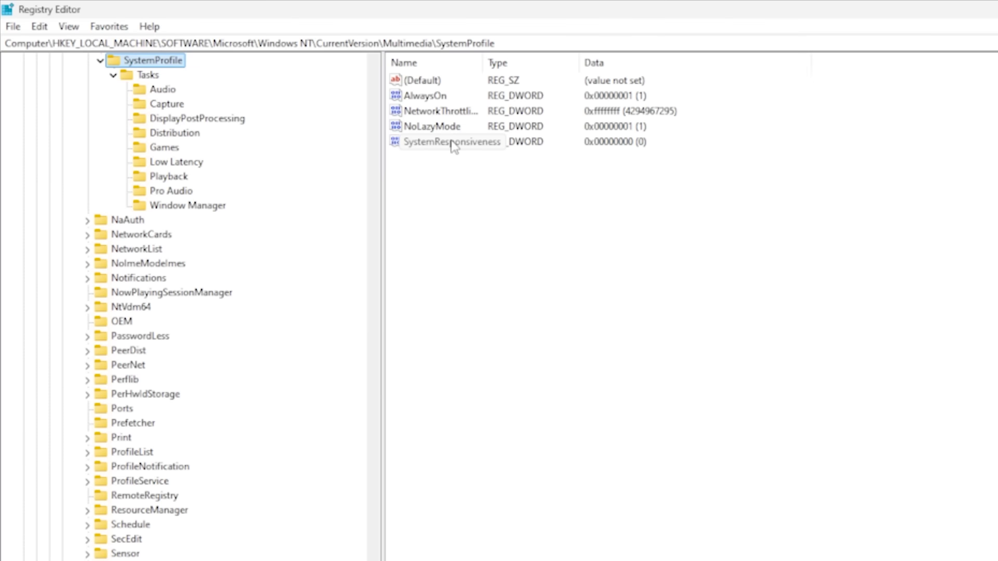
pyautogui.doubleClick(451, 143)
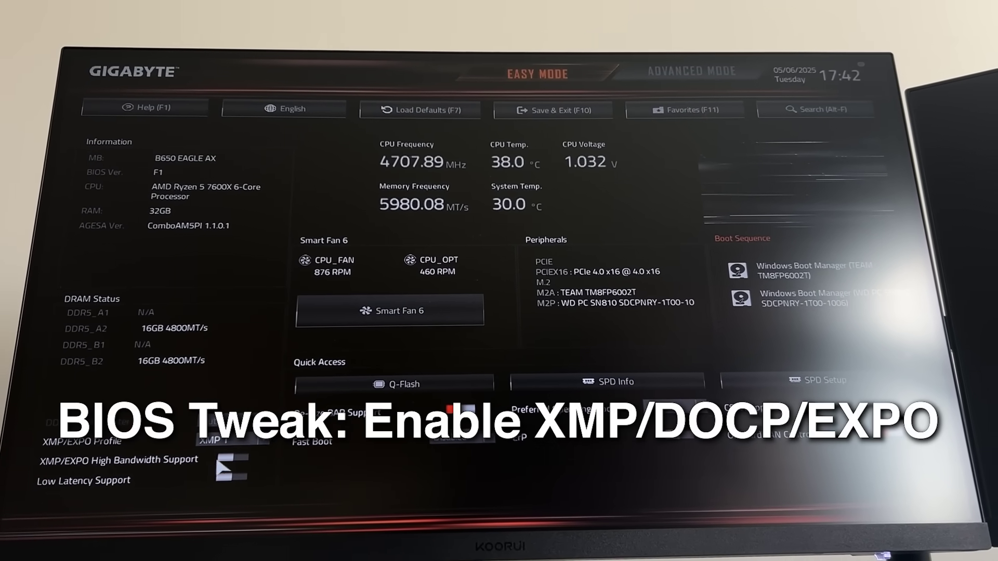
# Choose XMP 1 from the Easy Mode XMP/EXPO Profile dropdown
pyautogui.click(224, 448)
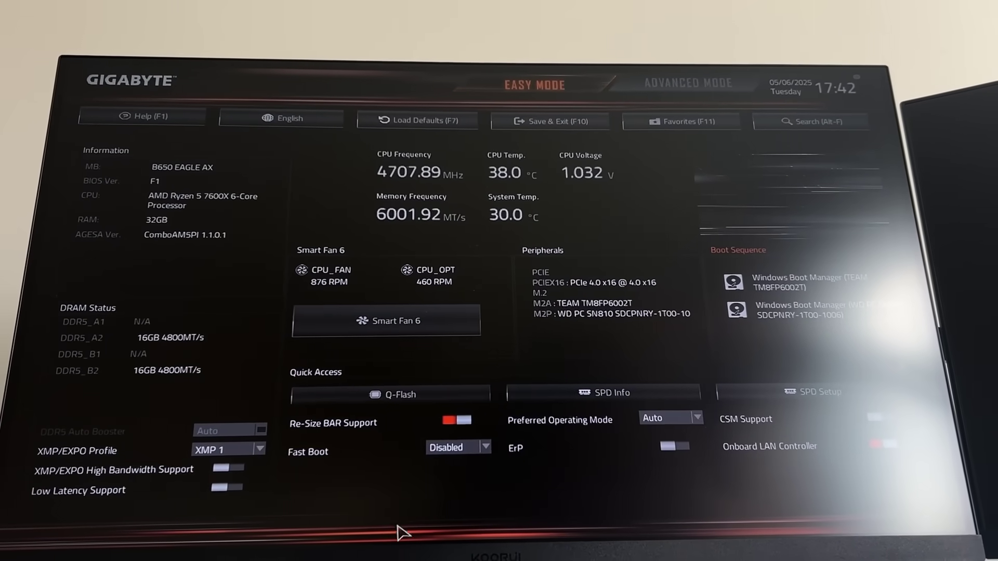
pyautogui.click(216, 450)
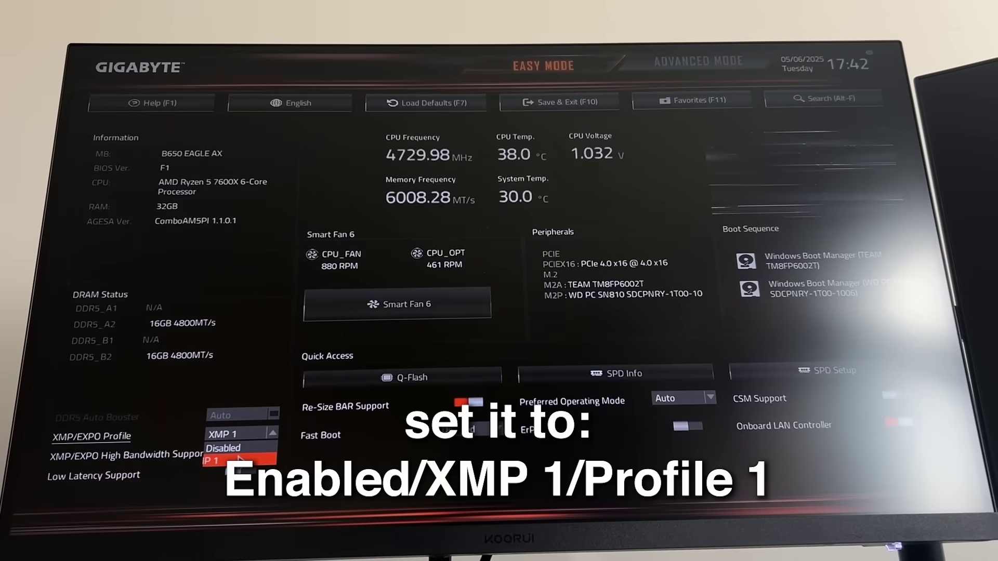
pyautogui.click(242, 451)
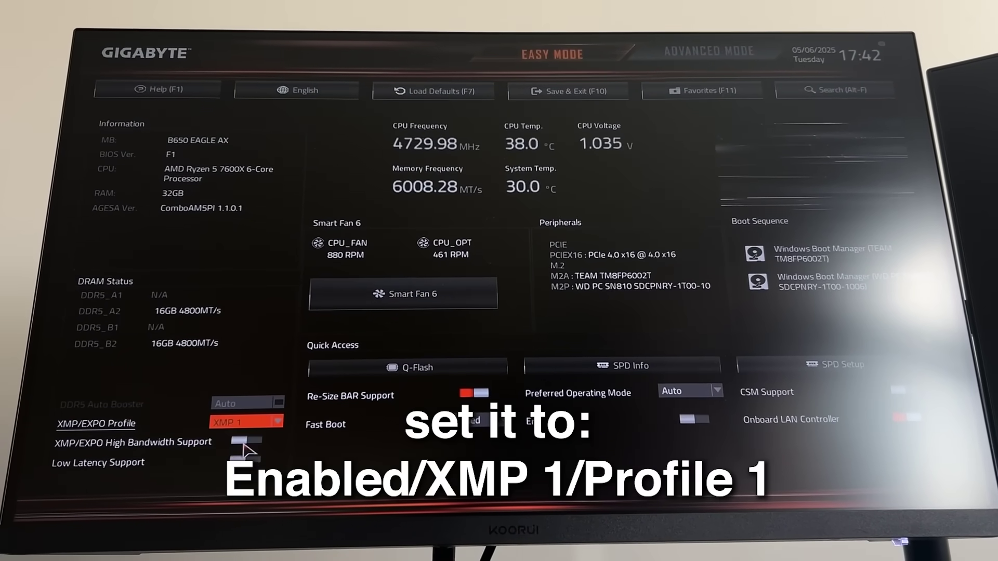